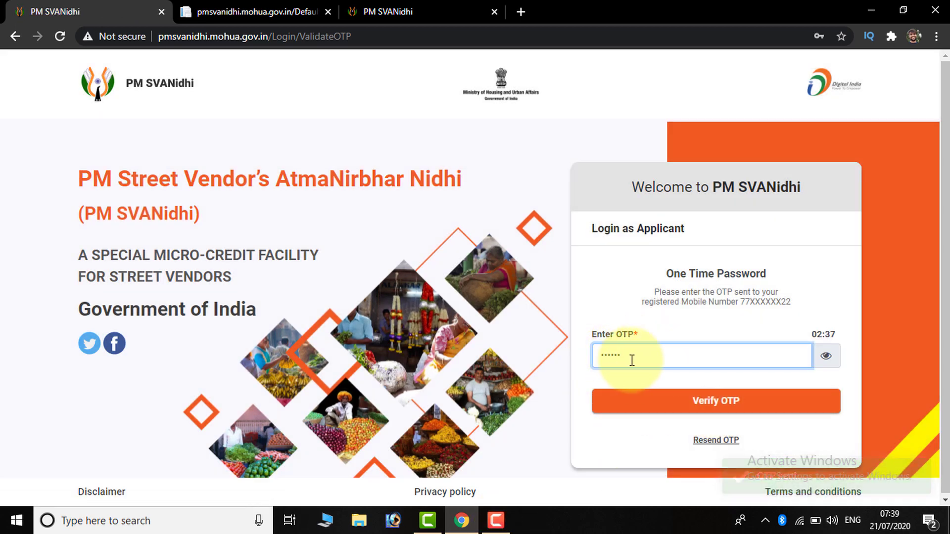
Step: Submit the entered one-time password to log in as an applicant
click(677, 410)
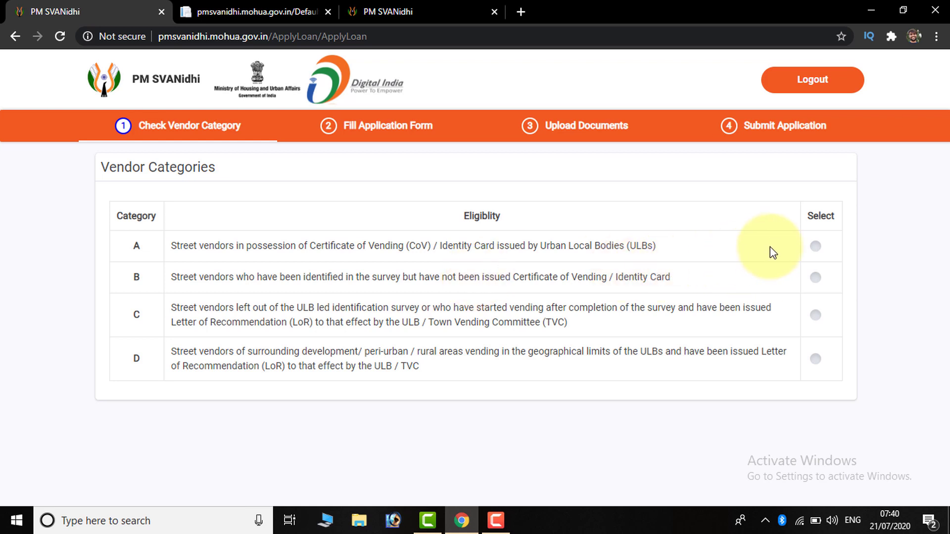
Step: Try vendor categories A and B and go to the Survey Reference Number field in each one's vendor details
click(816, 247)
scroll(744, 266, down, 2)
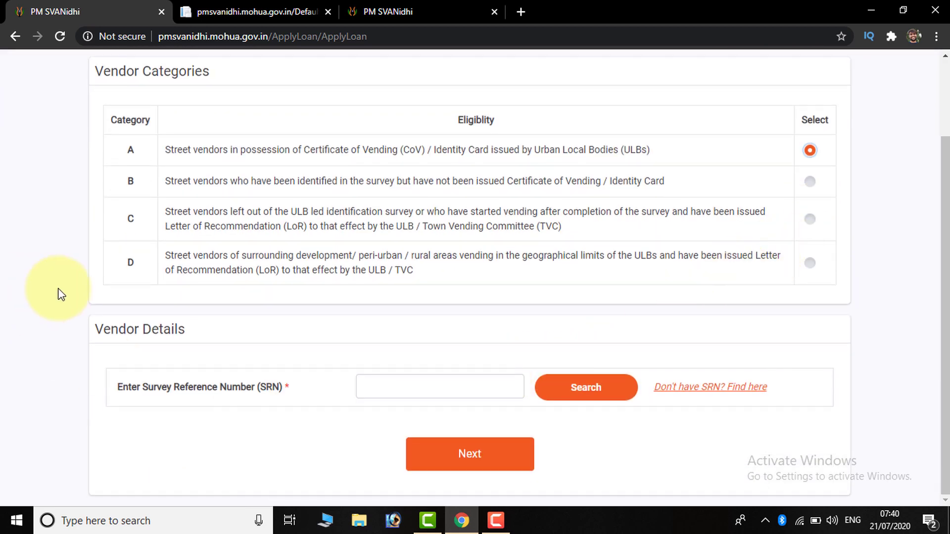
click(408, 390)
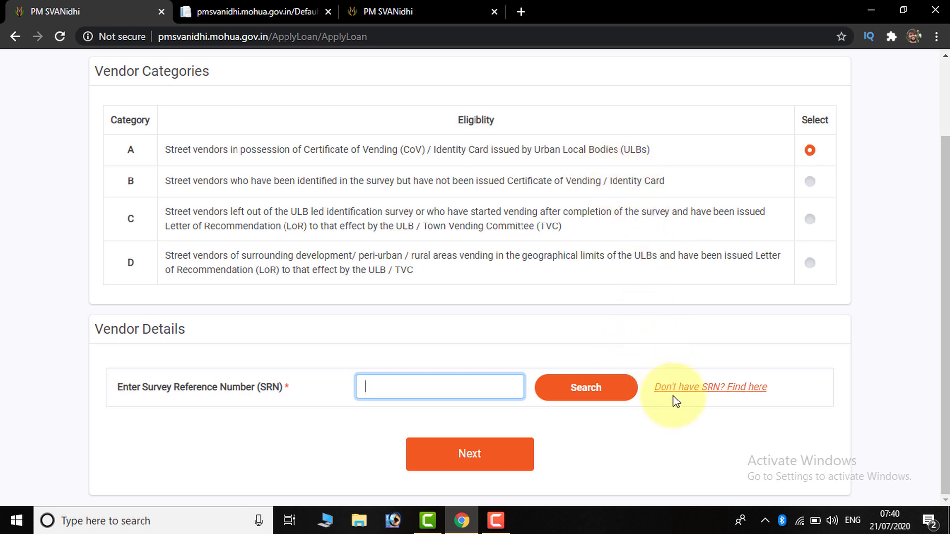
click(810, 182)
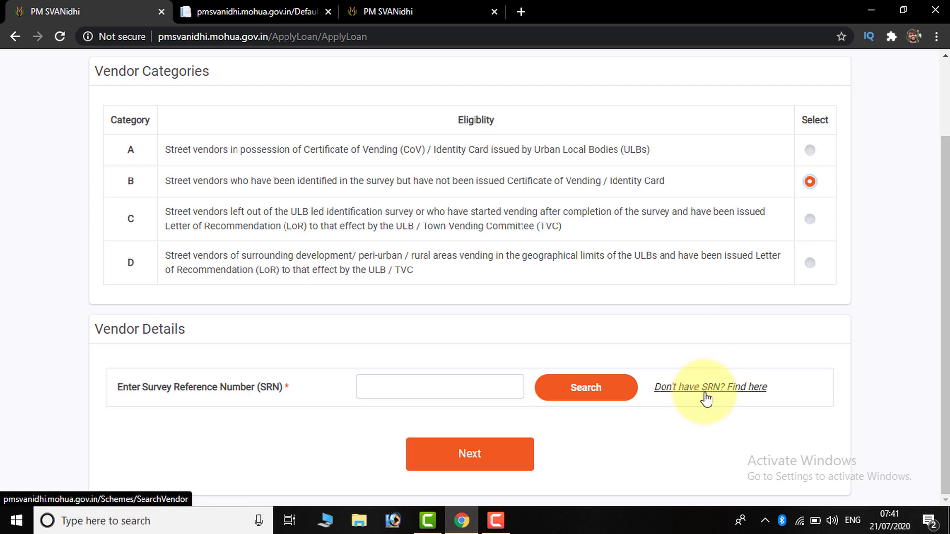
click(460, 382)
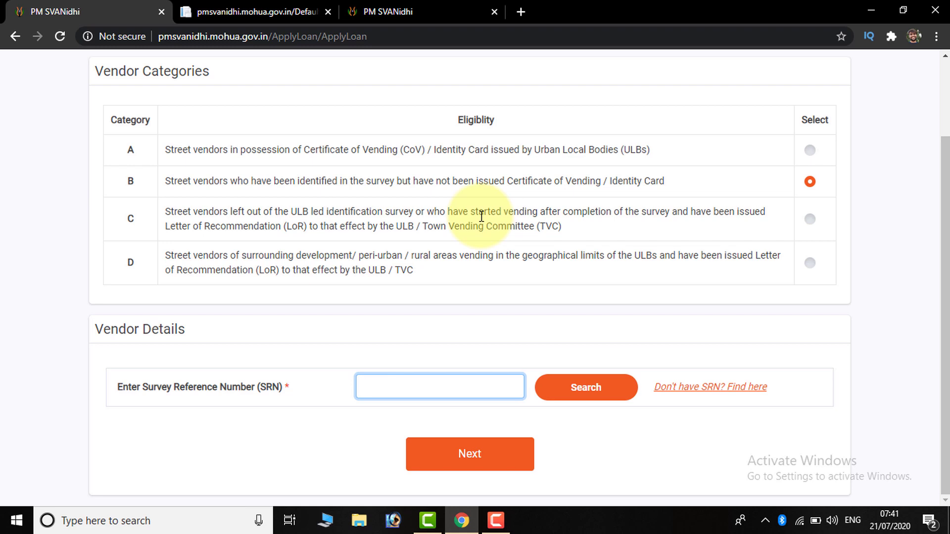
Step: Choose vendor category C and declare that no Letter of Recommendation has been issued by the ULB/TVC
click(816, 221)
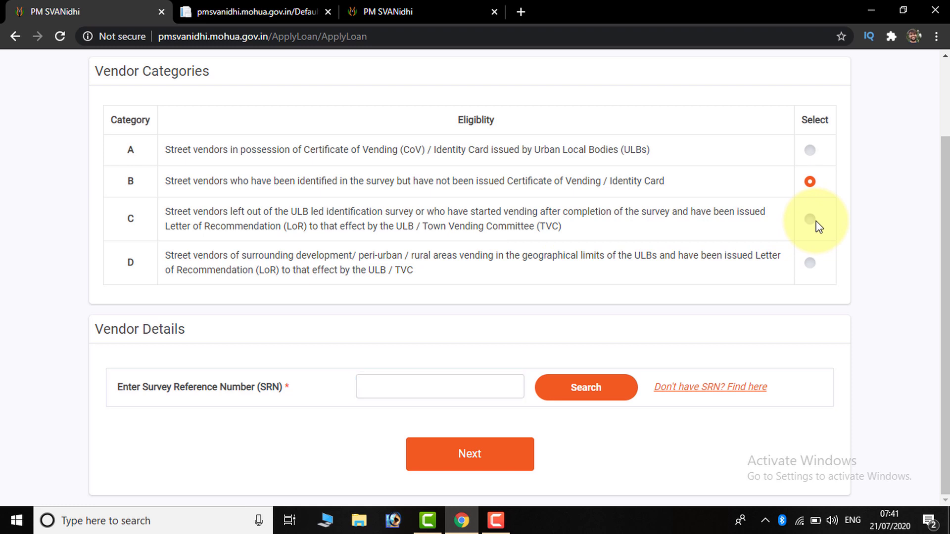
click(810, 219)
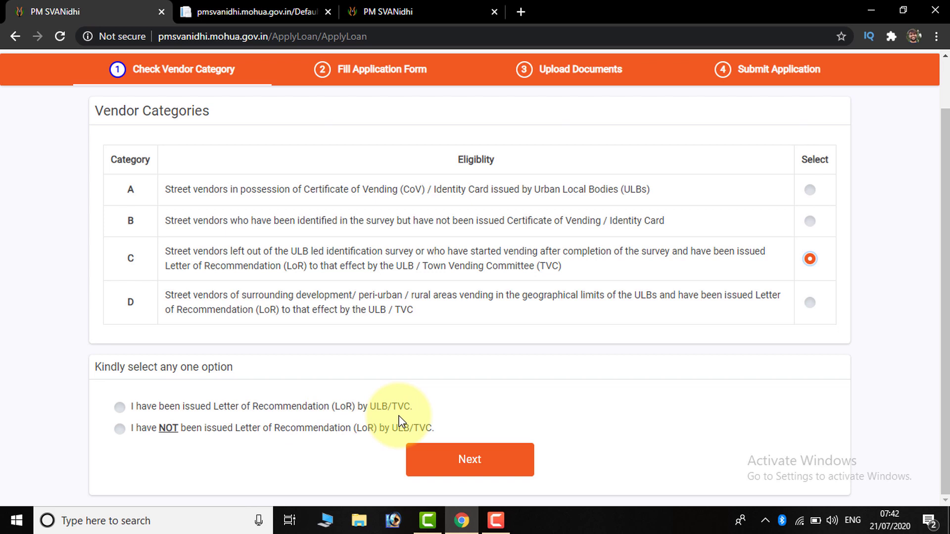
click(120, 429)
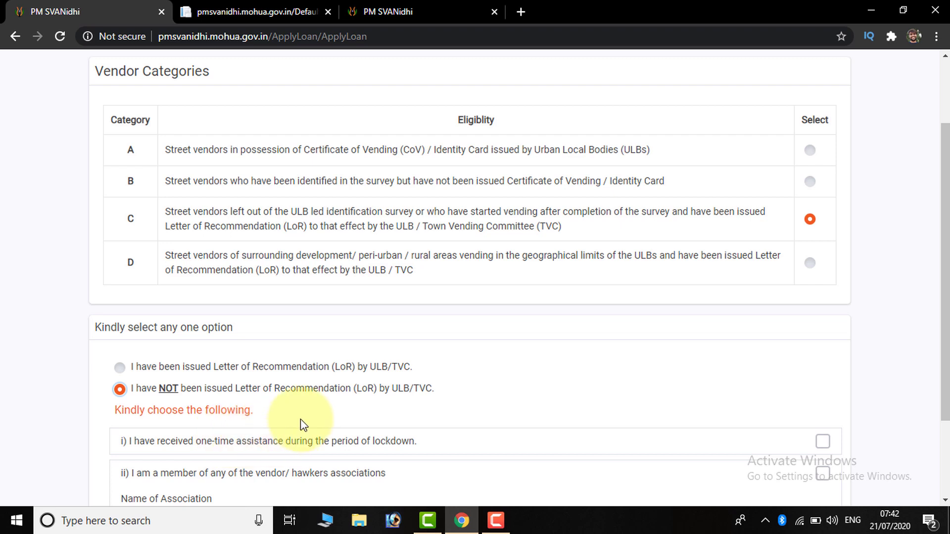
scroll(300, 420, down, 2)
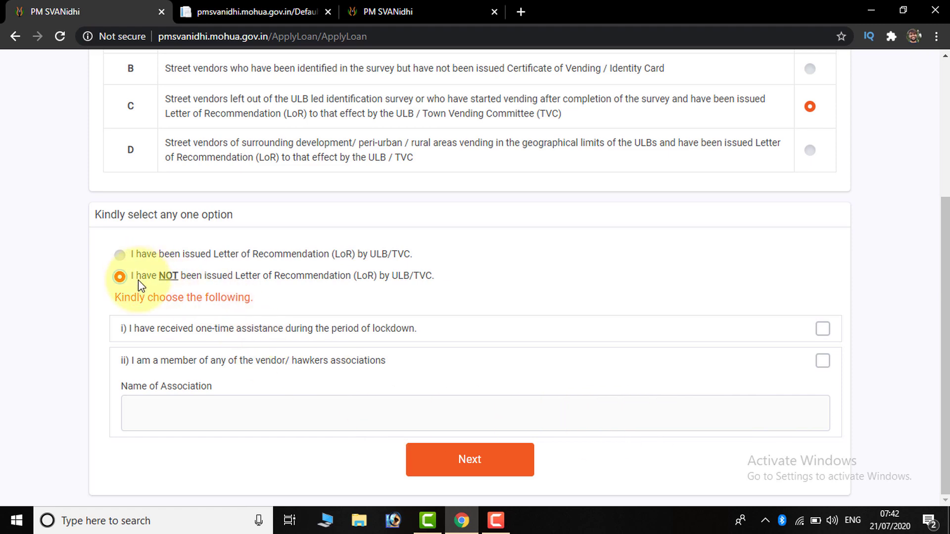
Step: Declare receipt of one-time assistance during the lockdown and proceed to the application form stage
click(458, 462)
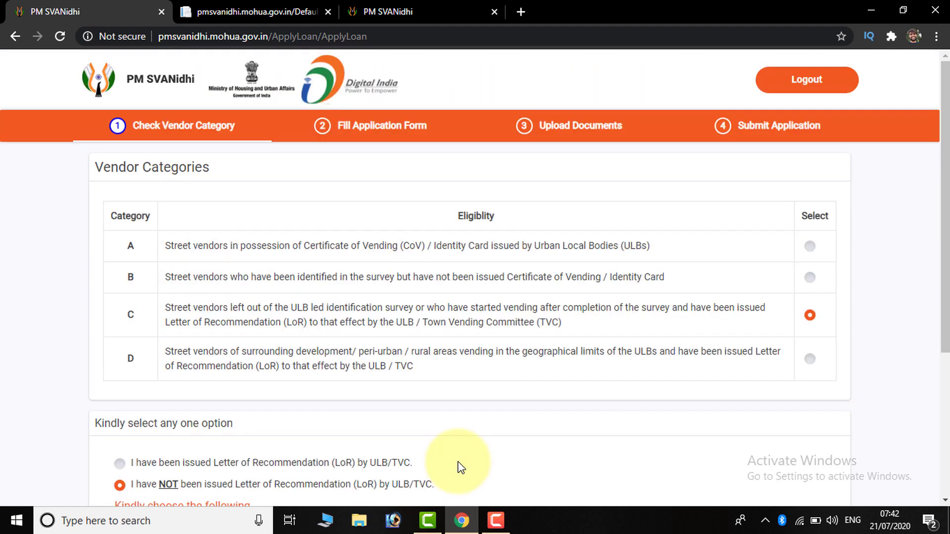
scroll(459, 464, down, 5)
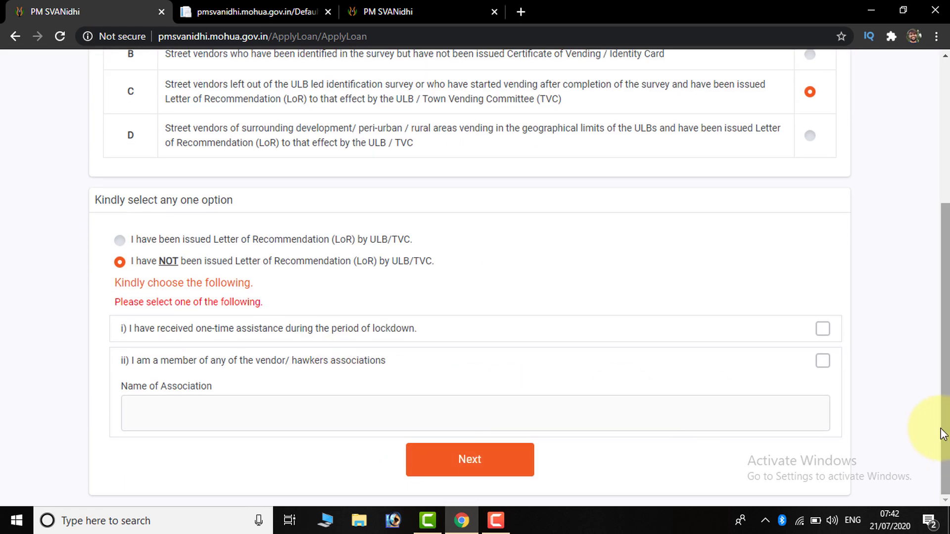
click(823, 333)
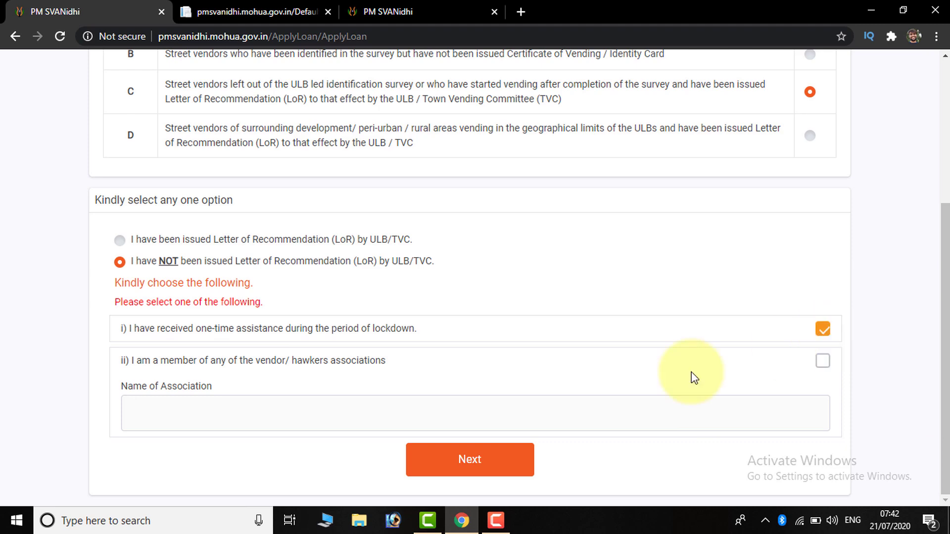
click(487, 462)
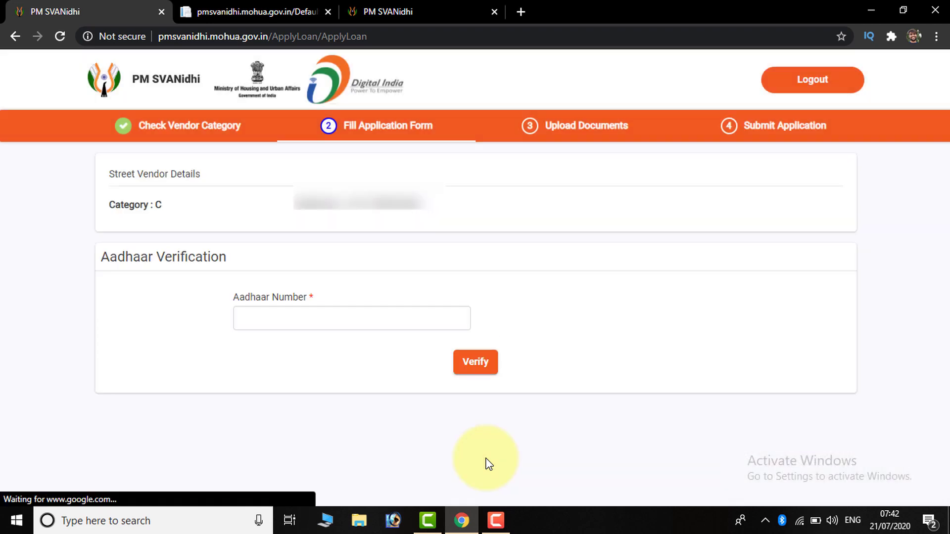
Step: Enter the Aadhaar number with the robot check completed, and verify it using the OTP sent to the linked mobile
click(311, 321)
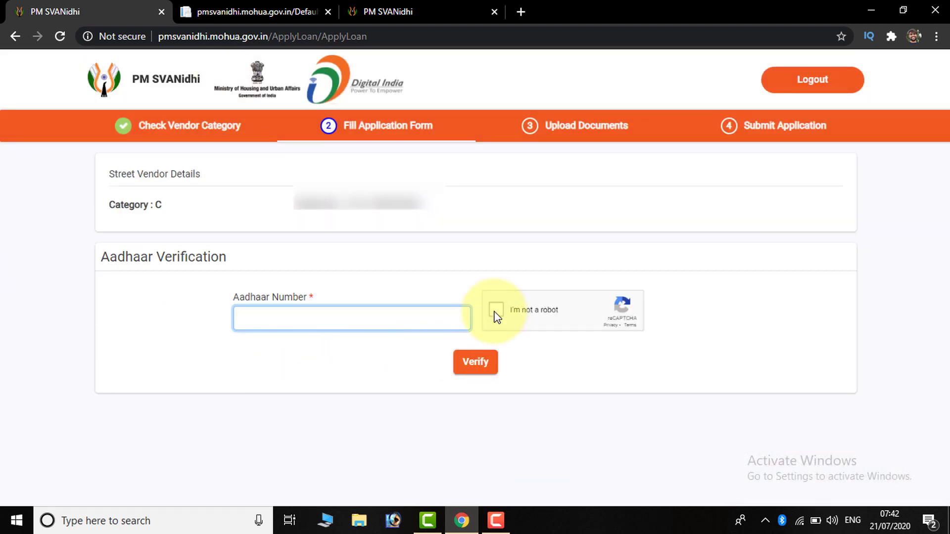
click(476, 362)
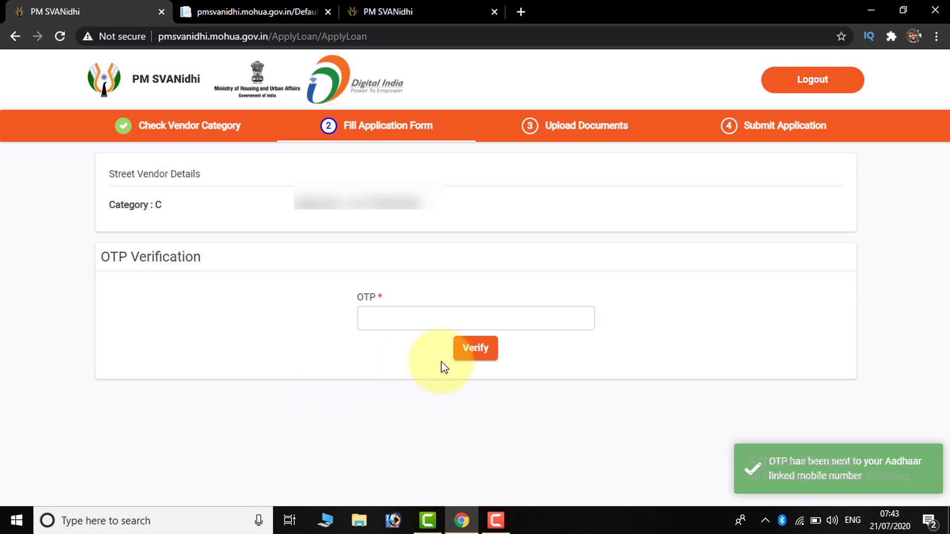
click(383, 315)
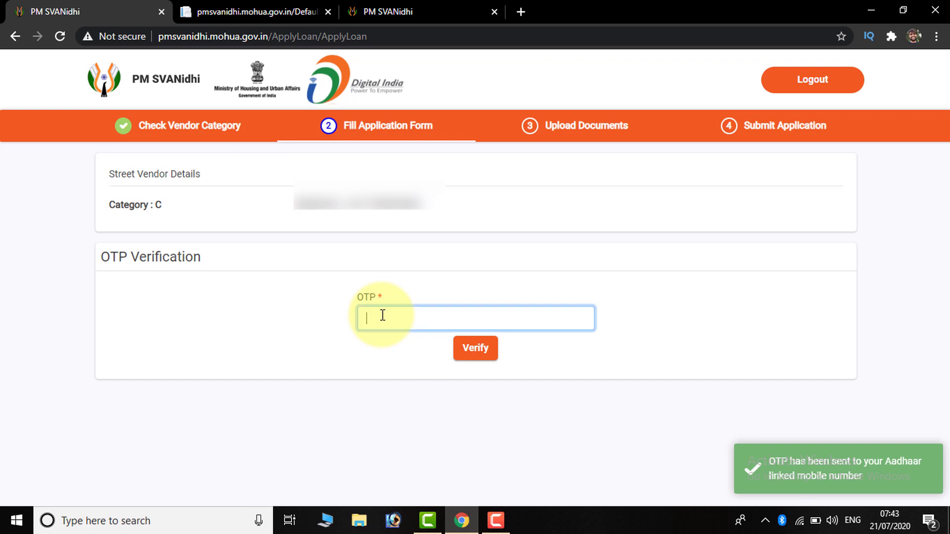
click(474, 349)
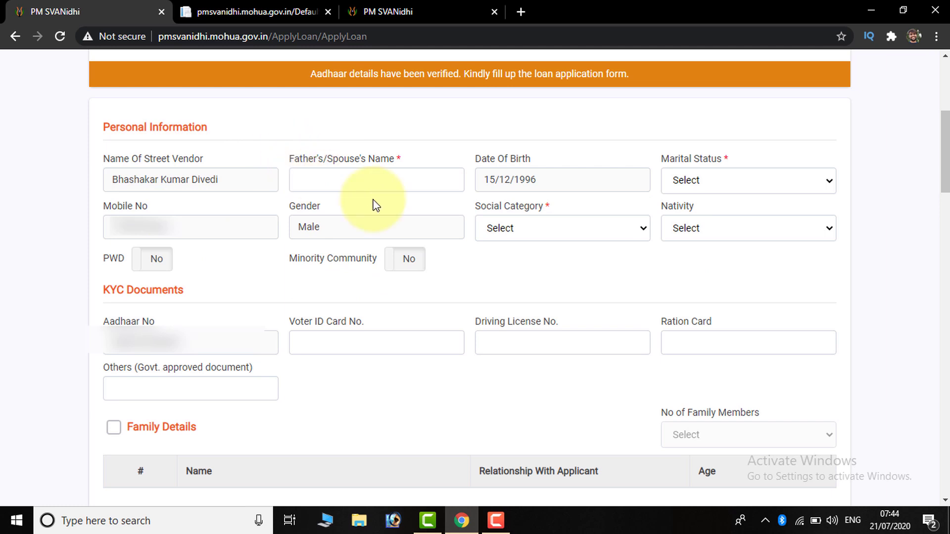
Step: In the personal information, set marital status to Single, social category to General and nativity to Urban
click(364, 185)
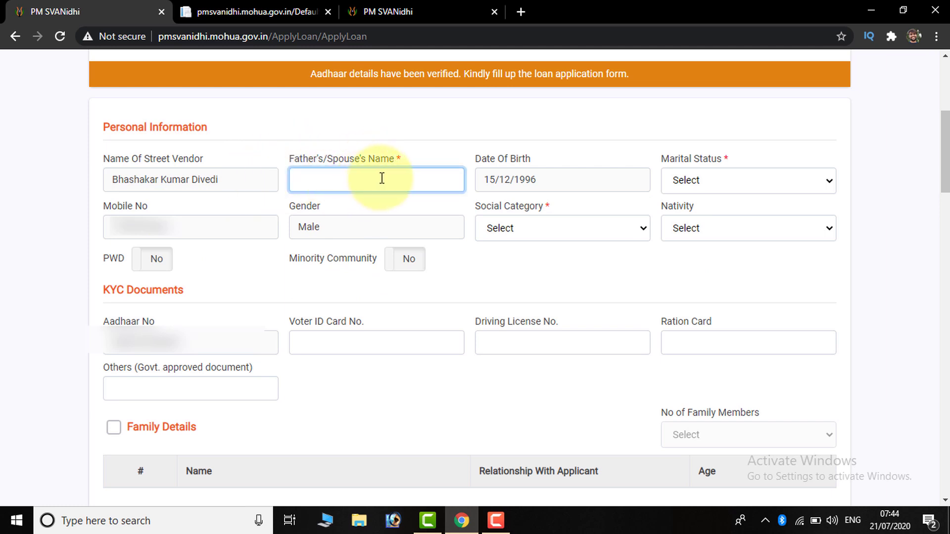
click(712, 179)
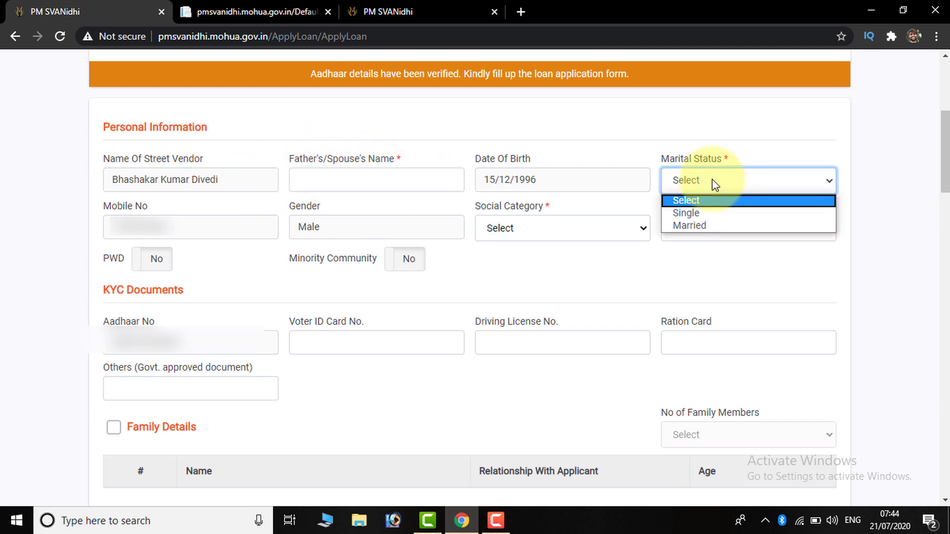
click(689, 212)
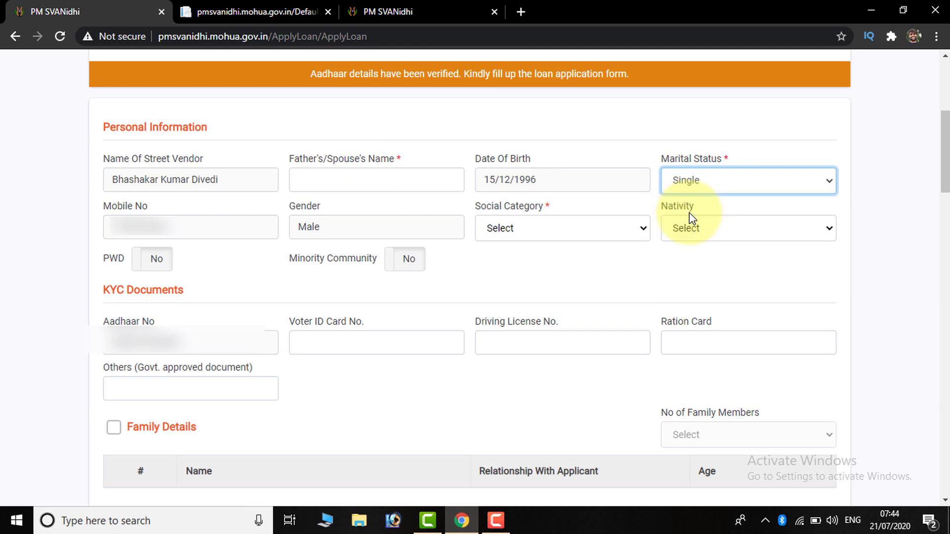
click(545, 236)
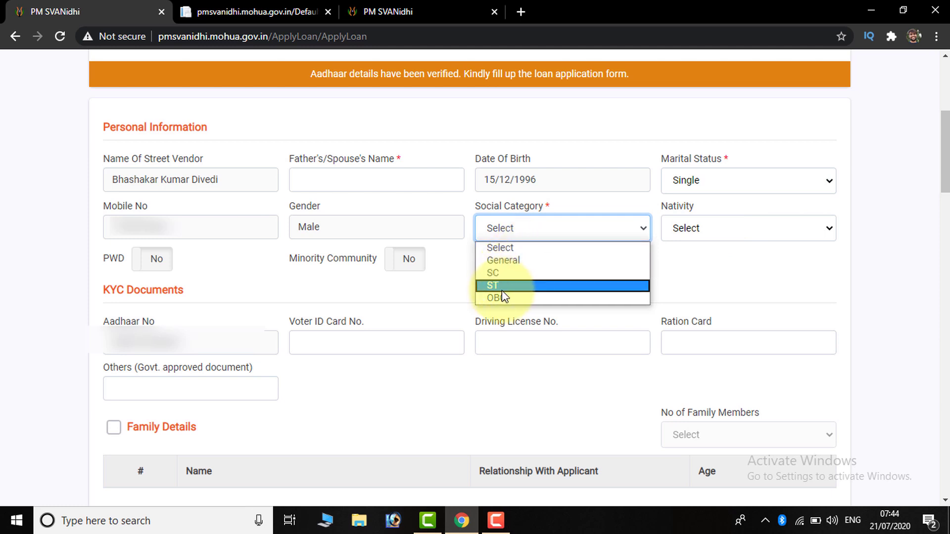
click(505, 261)
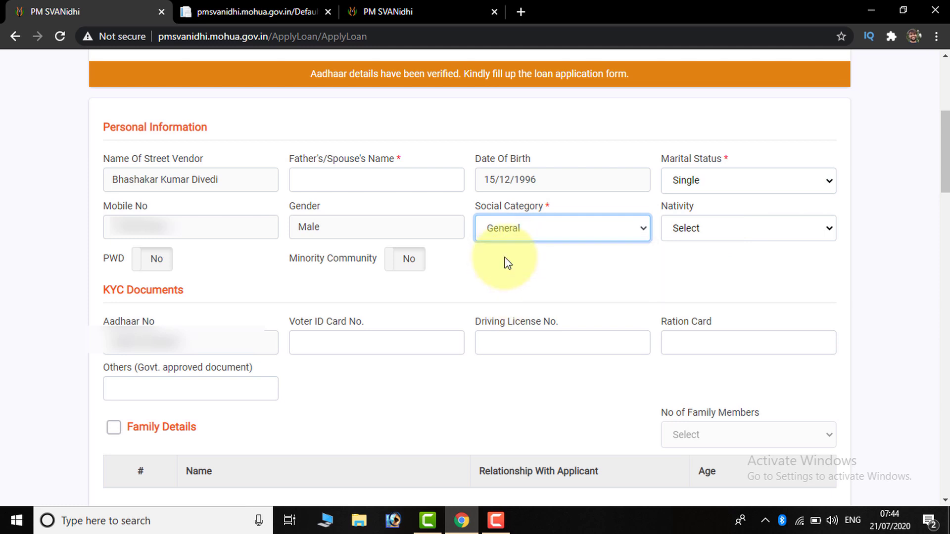
click(699, 230)
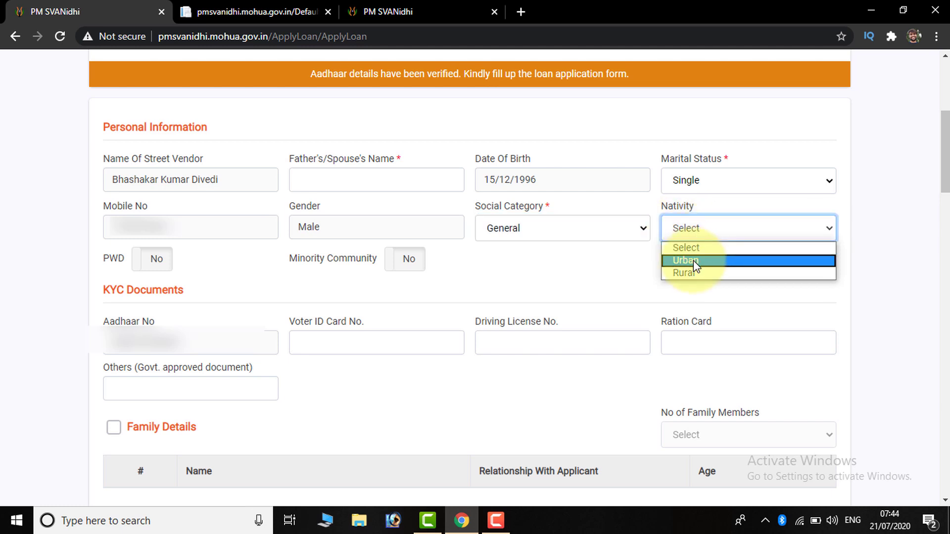
click(693, 260)
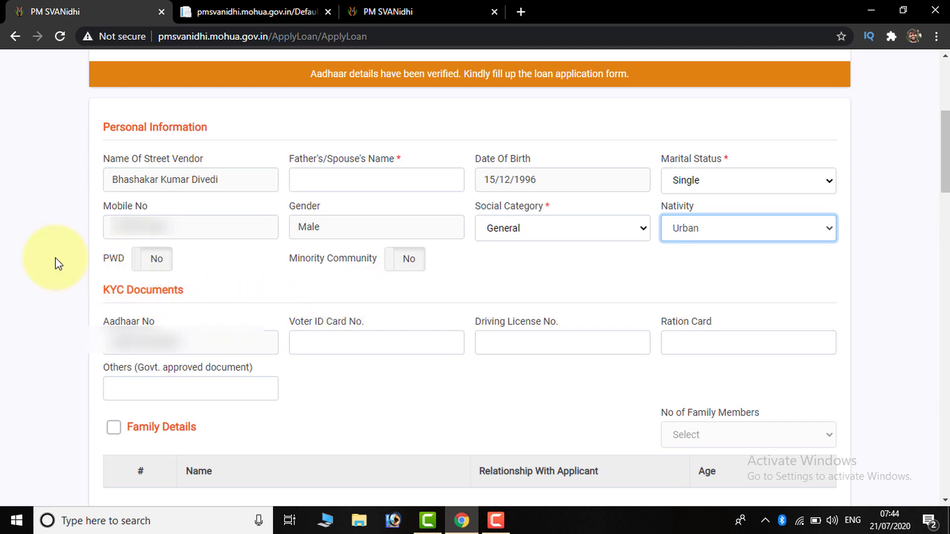
Step: Switch the PWD and Minority Community options to Yes and return both to No
click(149, 262)
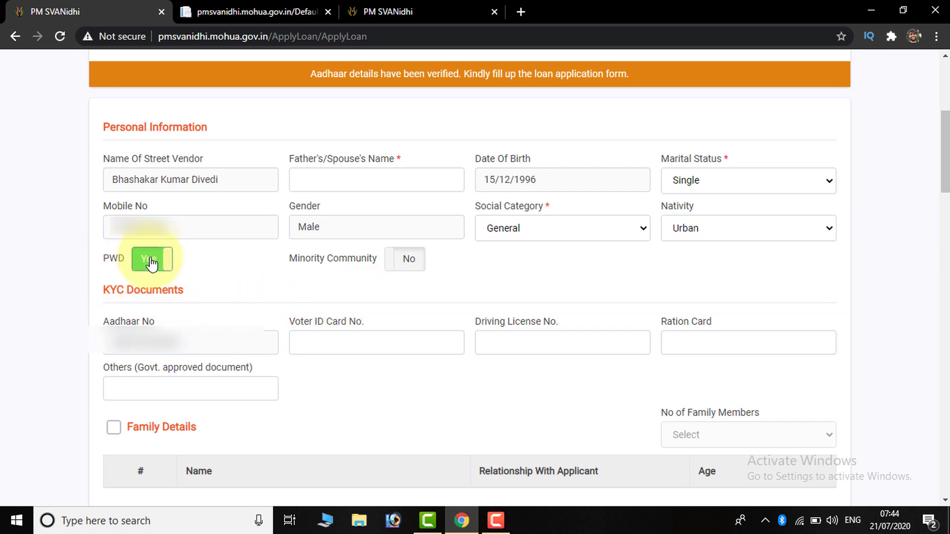
click(151, 262)
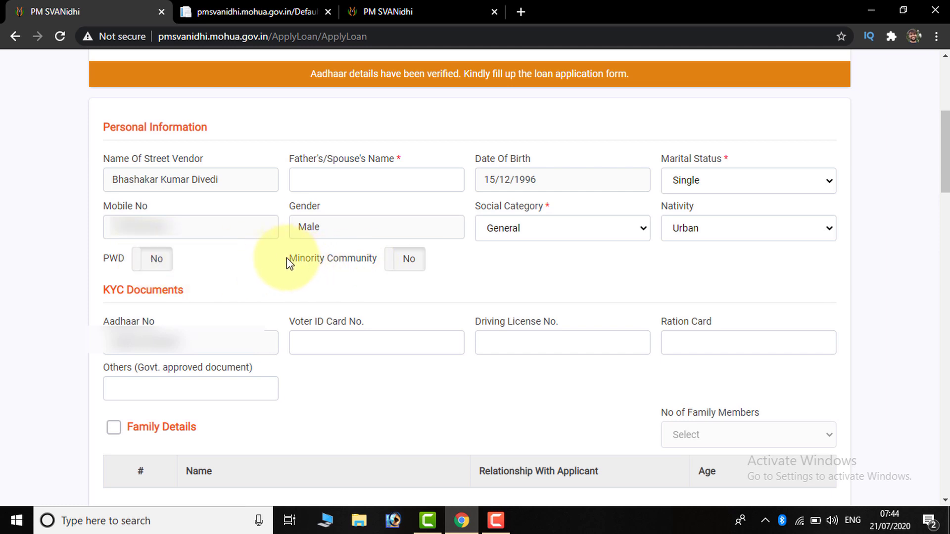
click(407, 267)
click(406, 267)
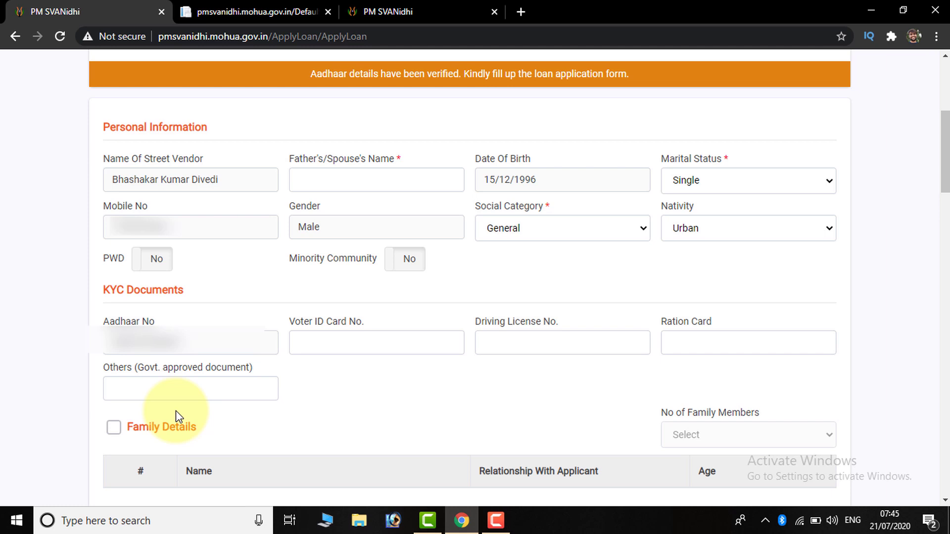
Step: Enable the family details section and set the number of family members to 2
scroll(176, 413, down, 7)
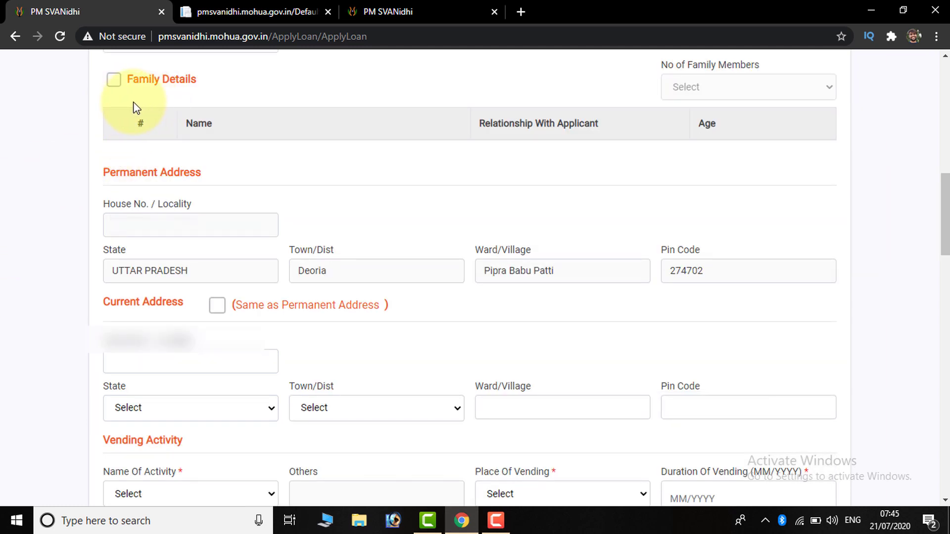
click(113, 83)
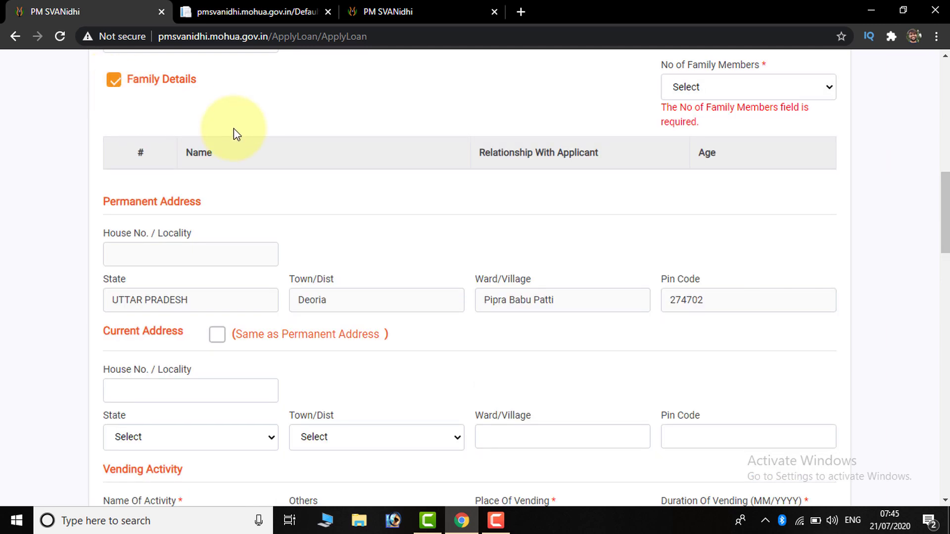
click(671, 88)
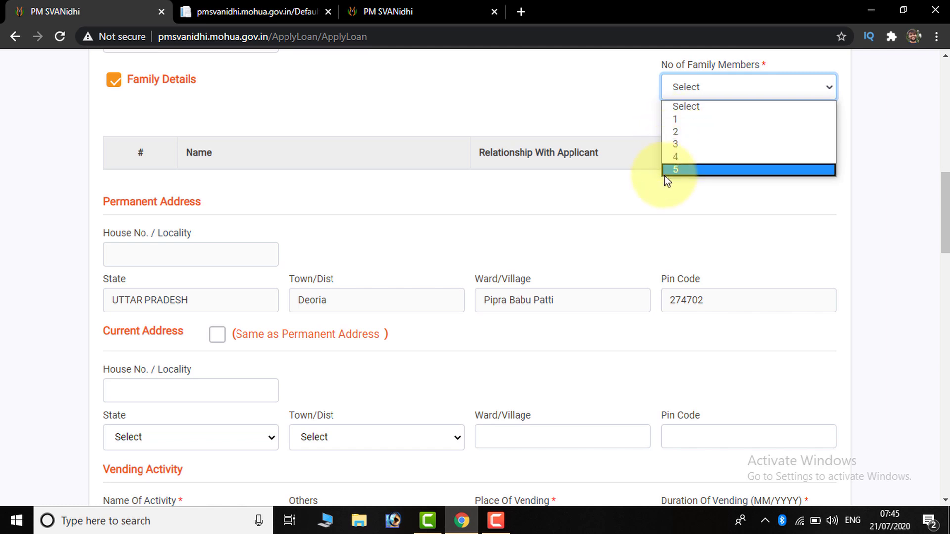
click(676, 133)
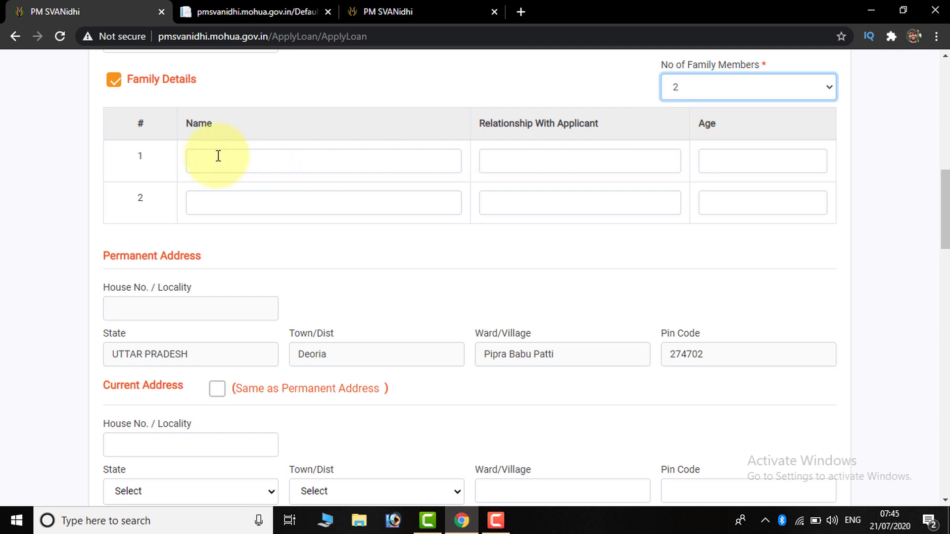
Step: Look through the first family member's name, relationship and age fields and the choices for the number of family members
click(331, 156)
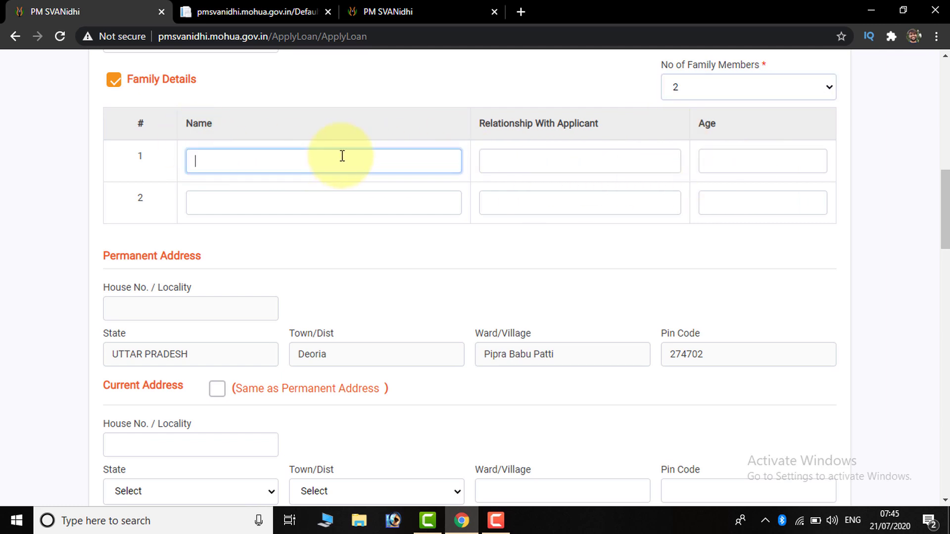
click(625, 159)
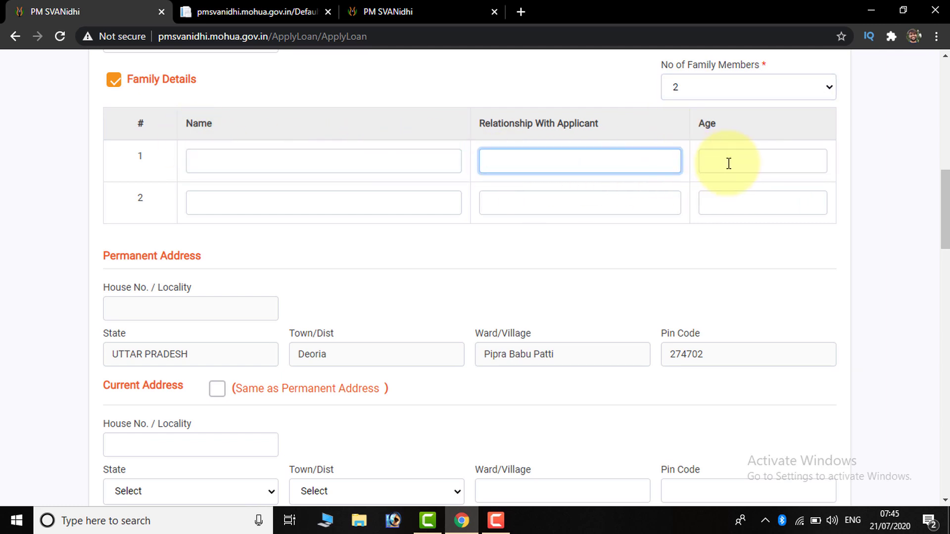
click(728, 163)
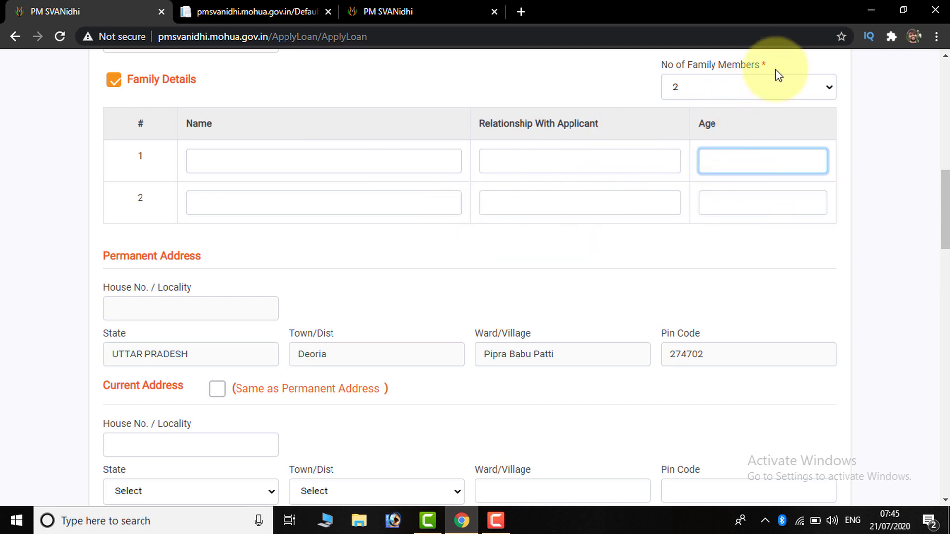
click(783, 83)
click(681, 107)
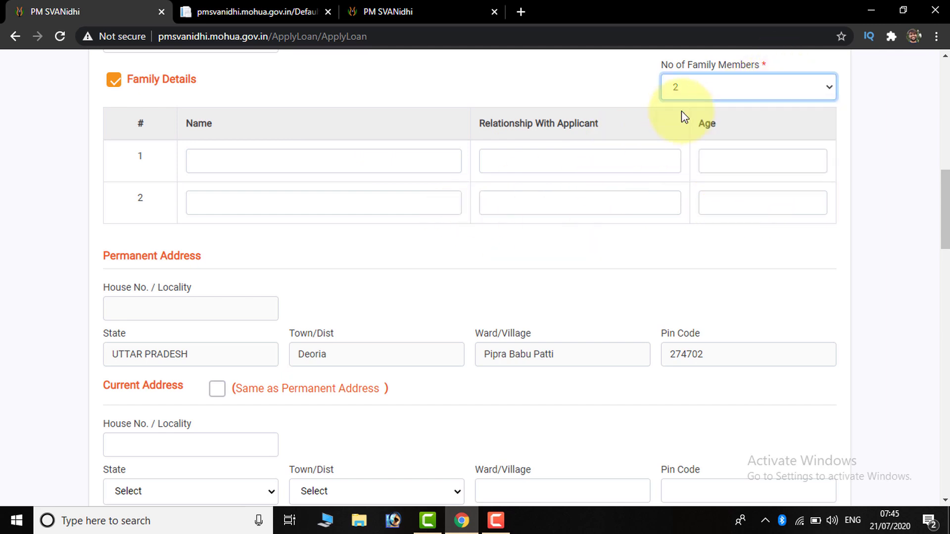
Step: Turn off the family details section and mark the current address as the same as the permanent address
click(113, 80)
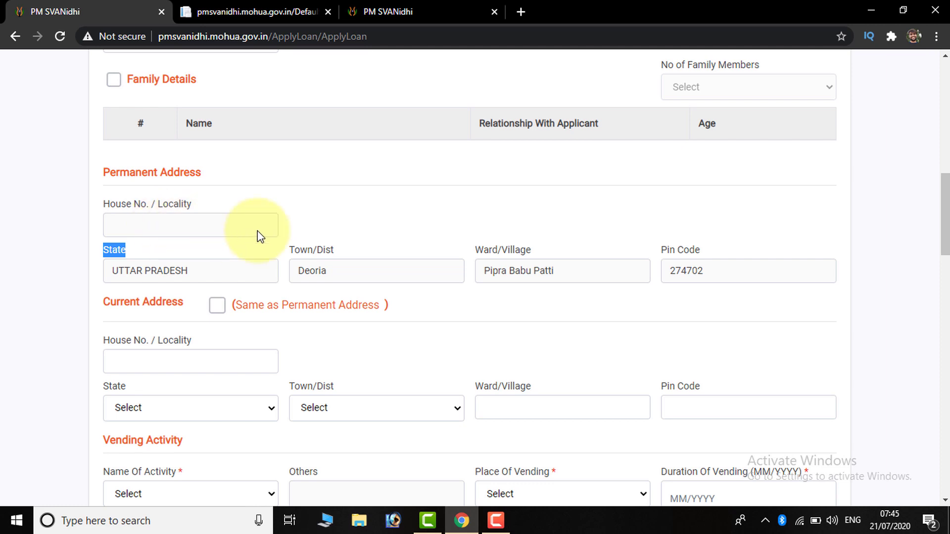
scroll(349, 275, down, 1)
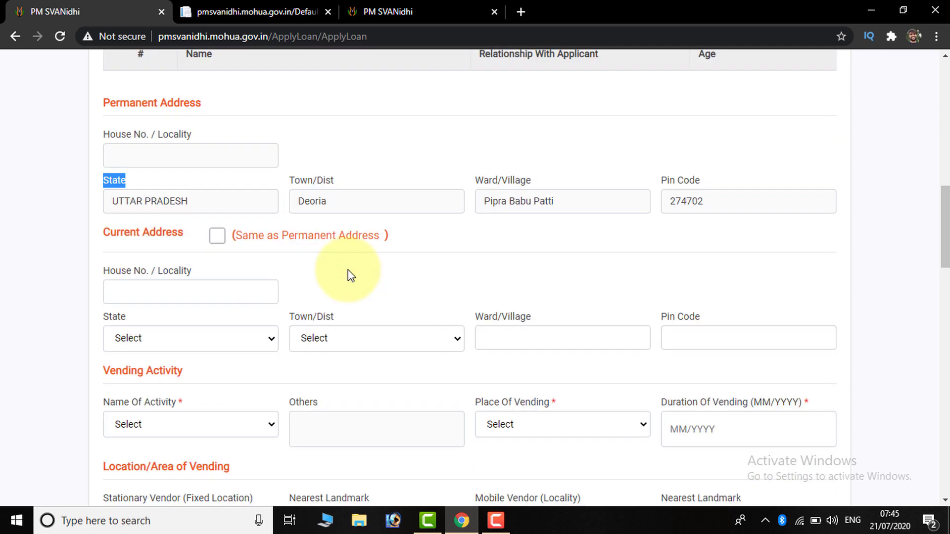
click(218, 238)
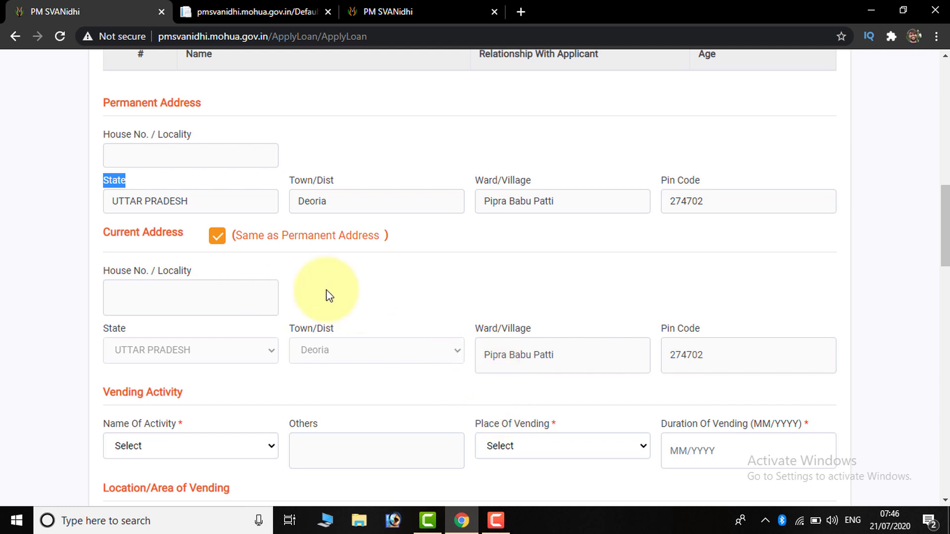
click(218, 237)
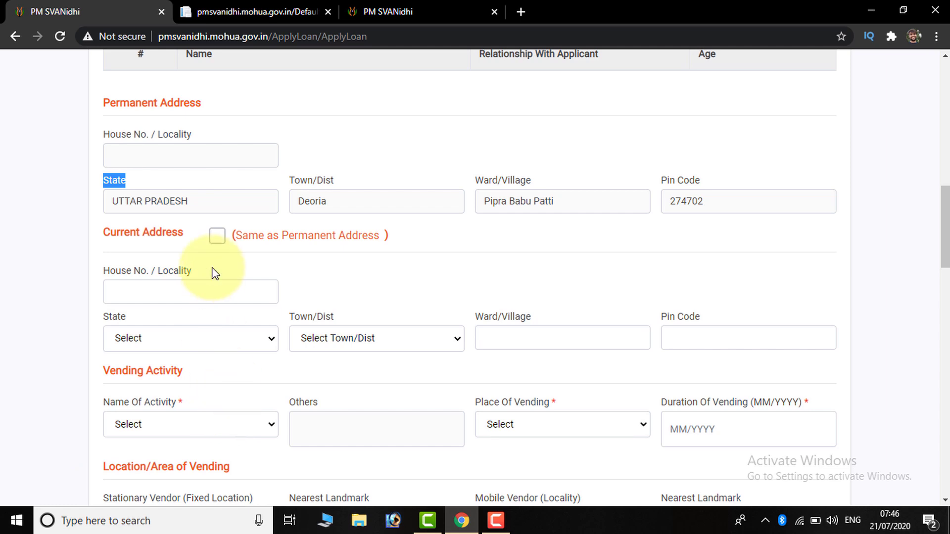
click(218, 236)
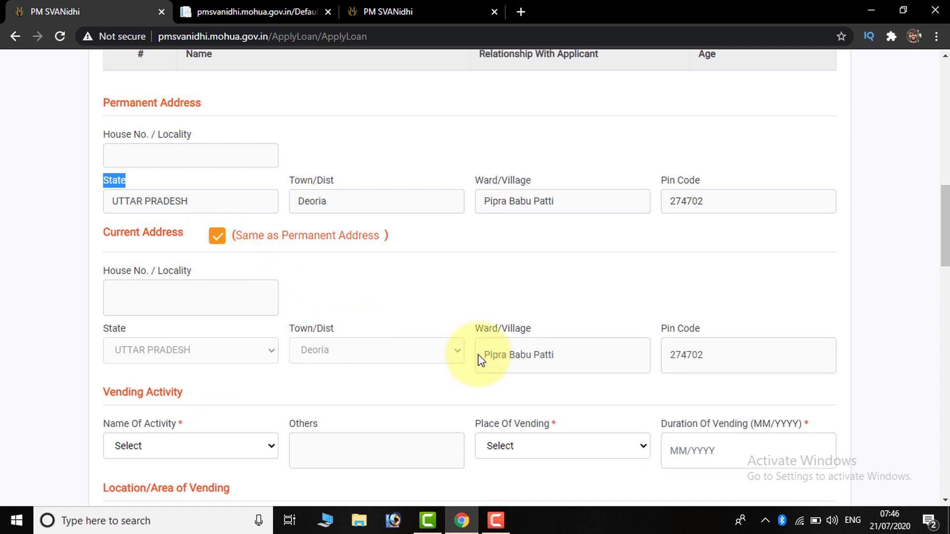
Step: Set the vending activity name to Others (Pls Specify) and activate the Others field for its description
scroll(519, 371, down, 3)
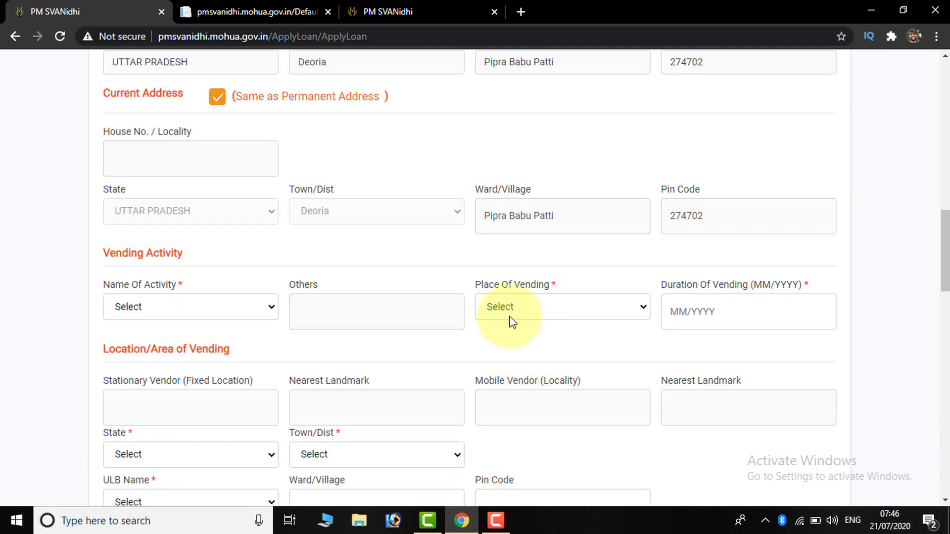
click(241, 313)
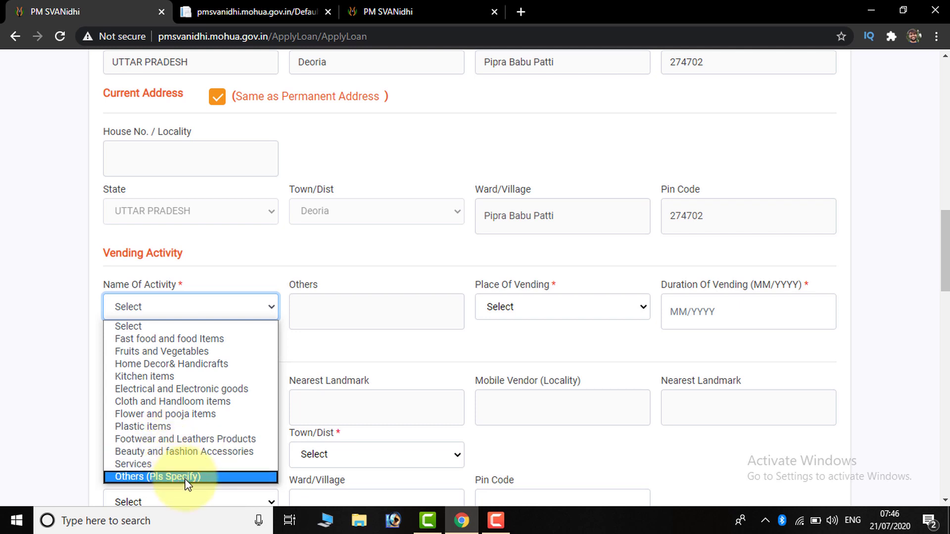
click(230, 477)
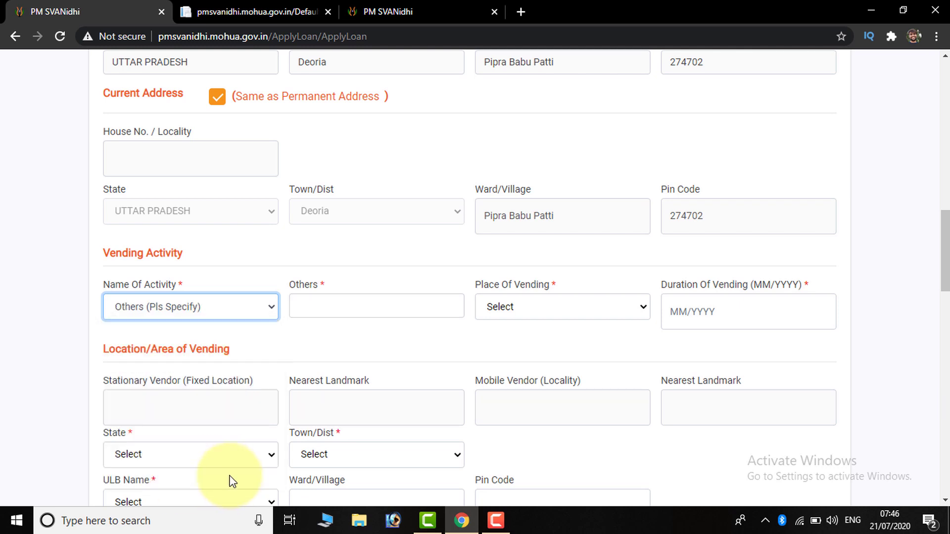
click(355, 302)
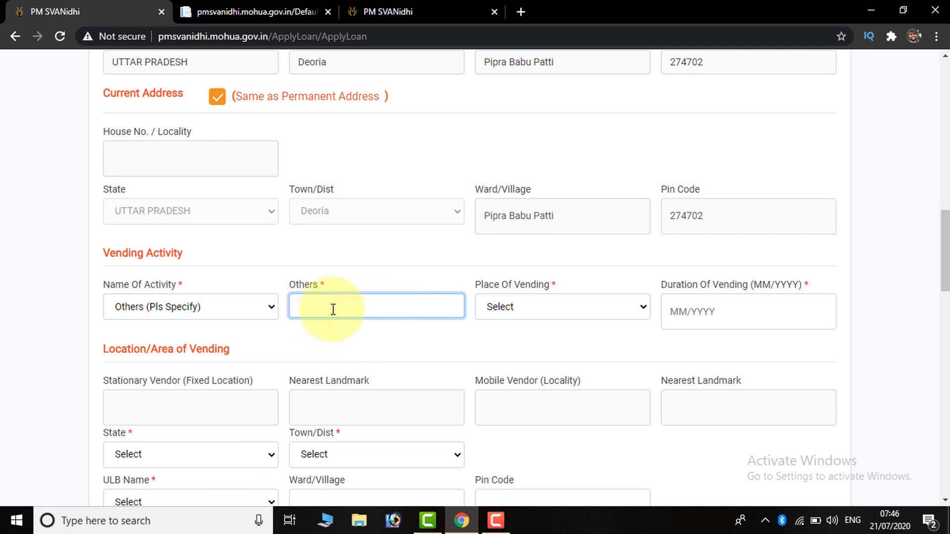
click(232, 316)
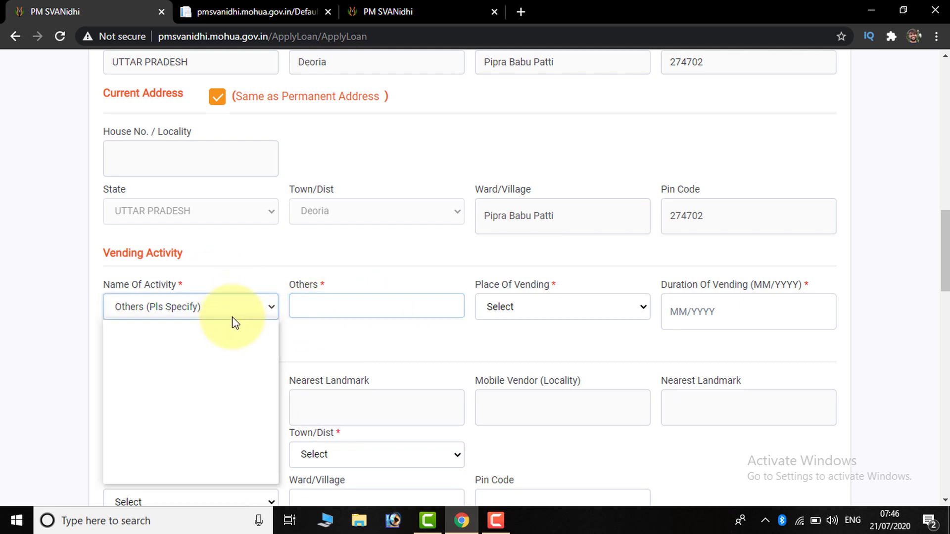
click(388, 309)
click(388, 309)
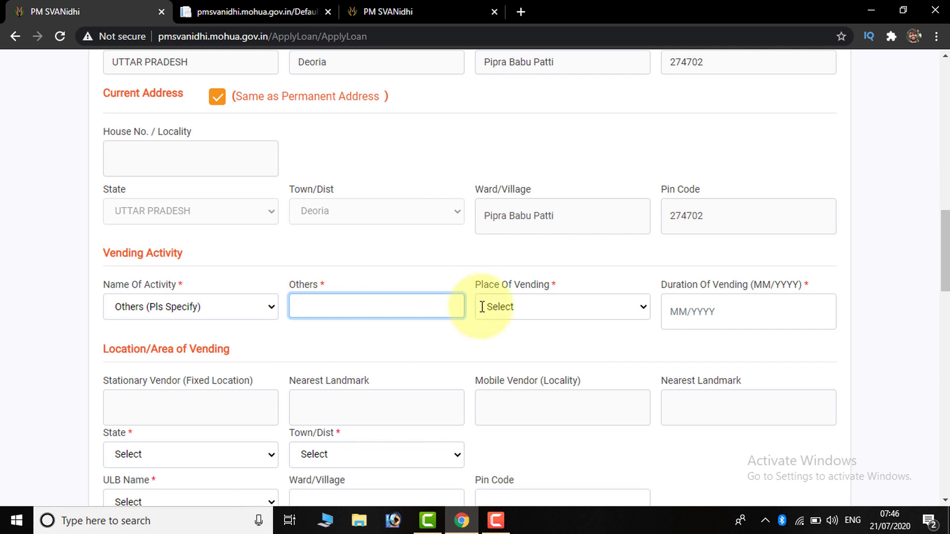
Step: Set the place of vending to Fixed Location and the duration of vending to 08/2016
click(560, 307)
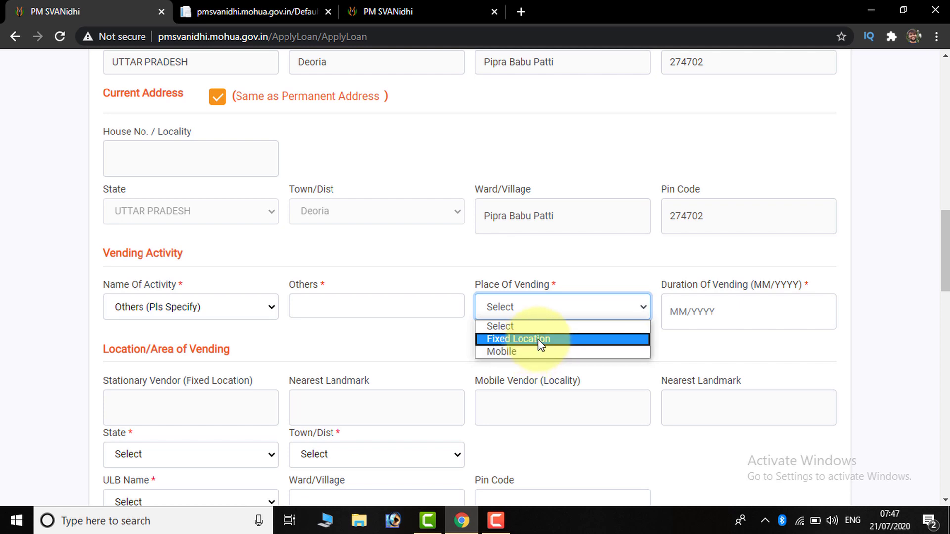
click(539, 339)
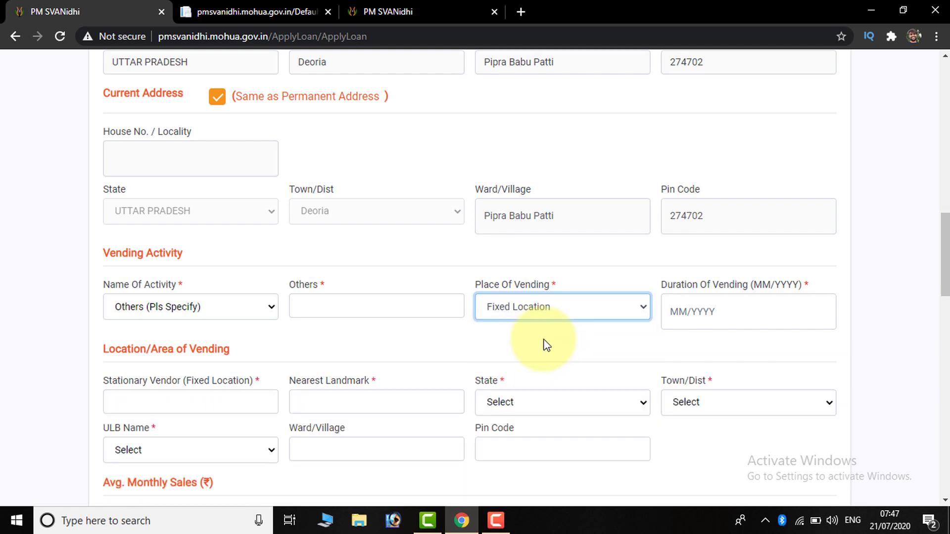
click(696, 314)
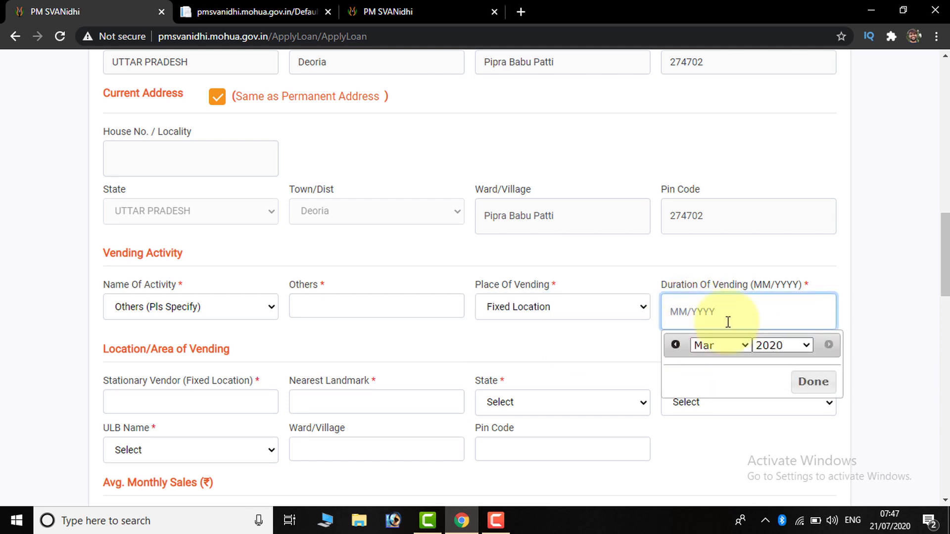
click(720, 346)
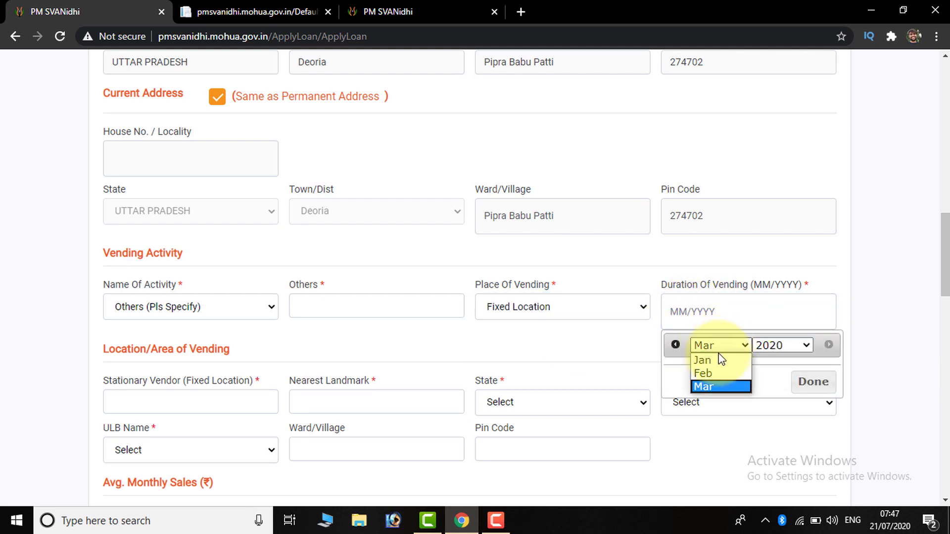
click(794, 341)
click(792, 345)
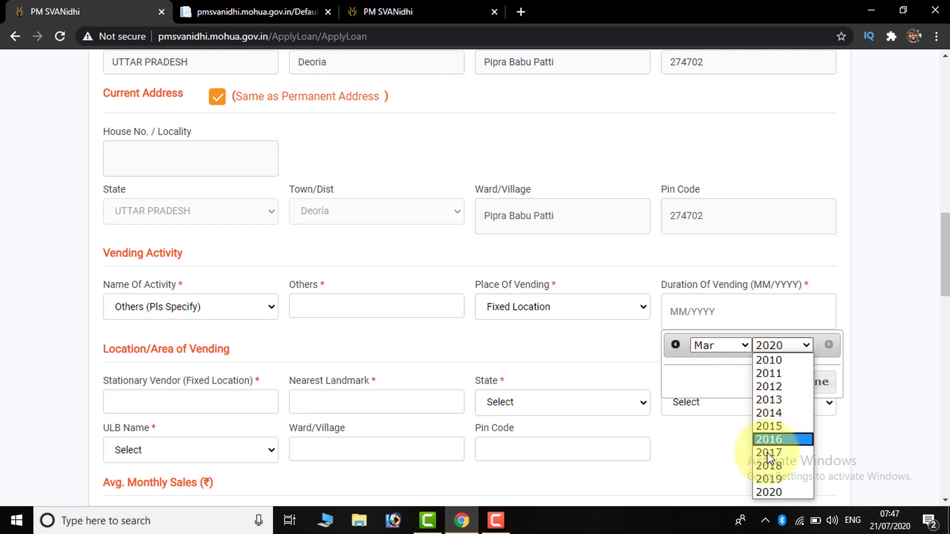
click(770, 440)
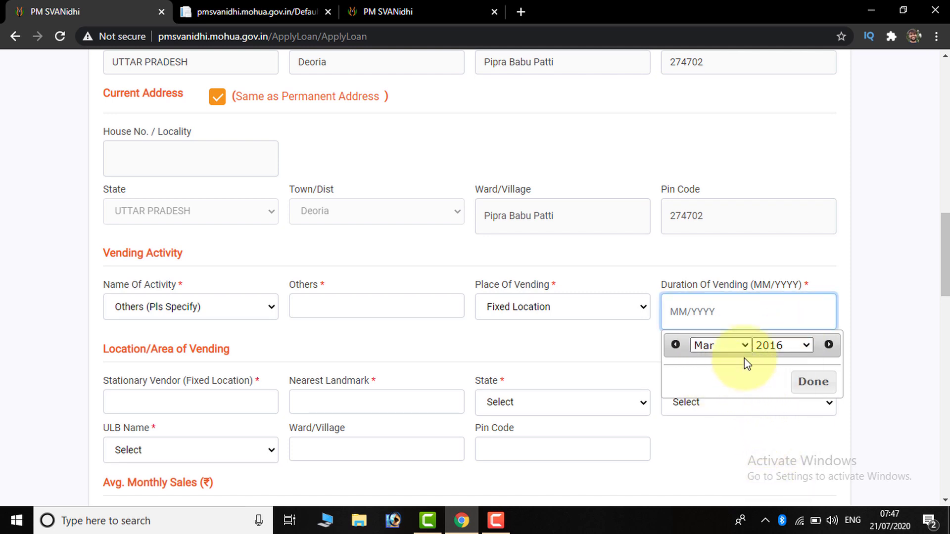
click(744, 344)
click(725, 284)
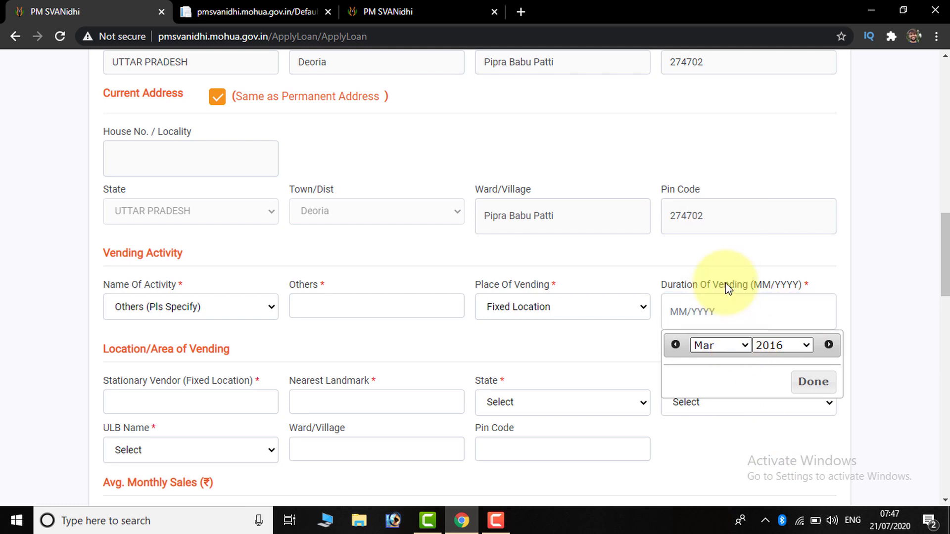
click(809, 382)
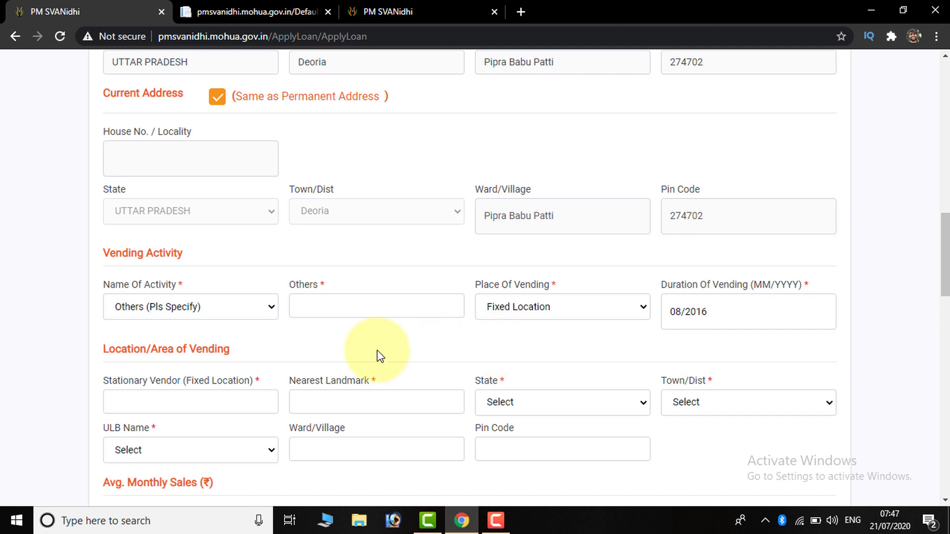
Step: Set the state of the vending location to UTTAR PRADESH
scroll(365, 345, down, 4)
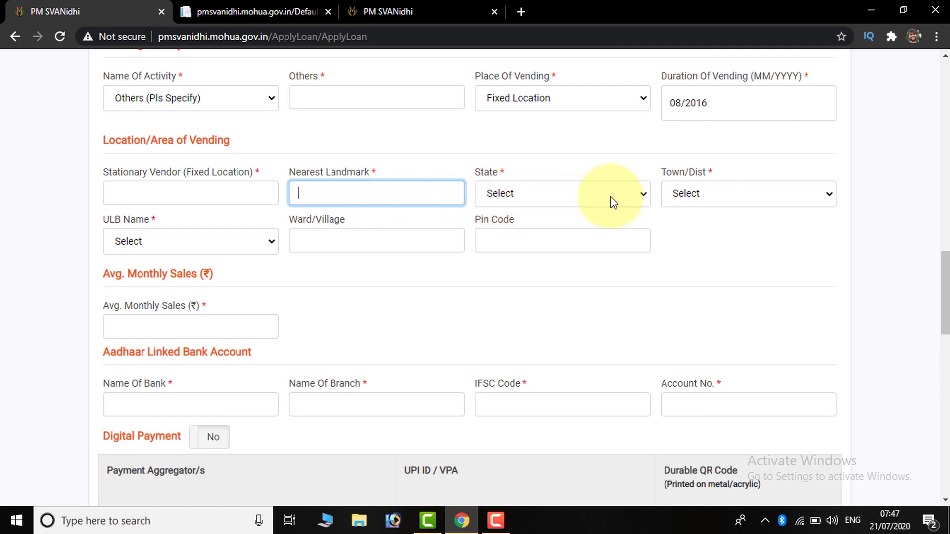
click(678, 201)
click(551, 192)
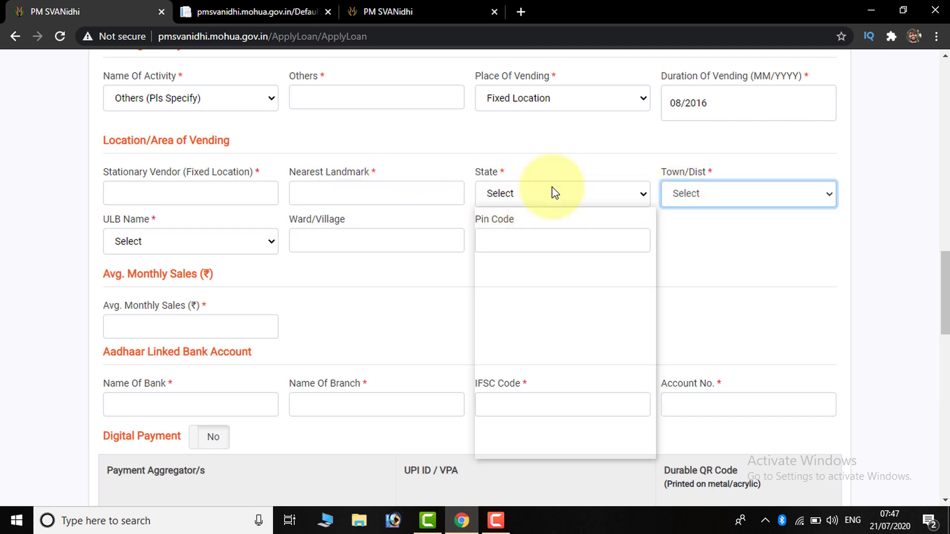
key(u)
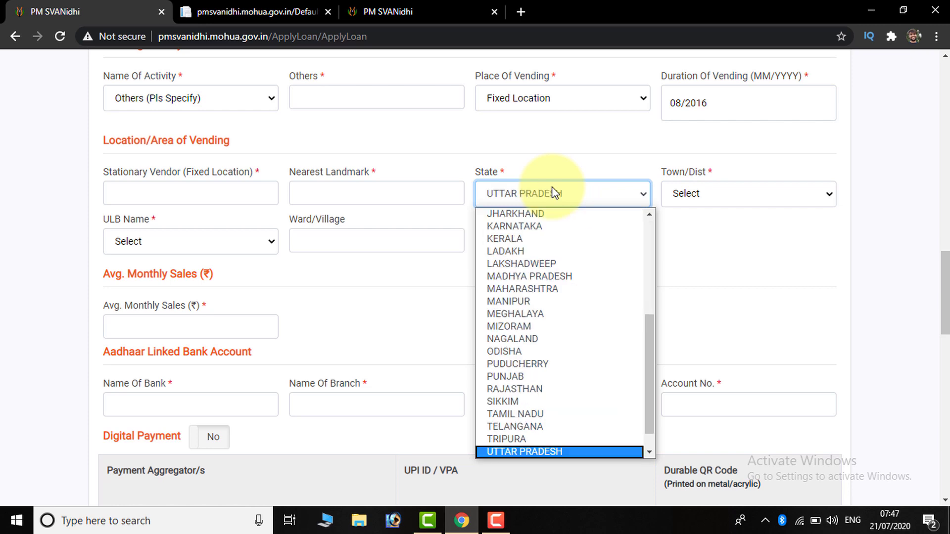
key(Return)
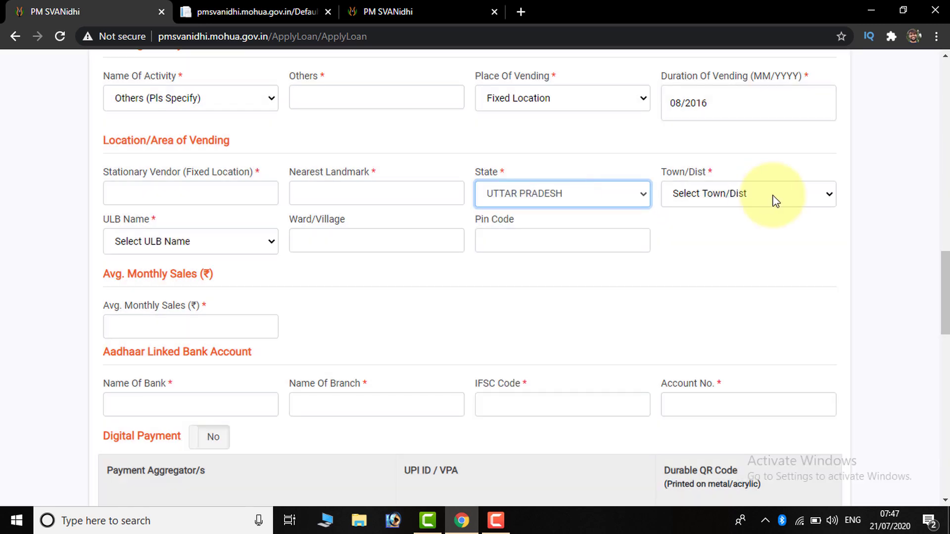
Step: Set the town/district of the vending location to Deoria
click(774, 199)
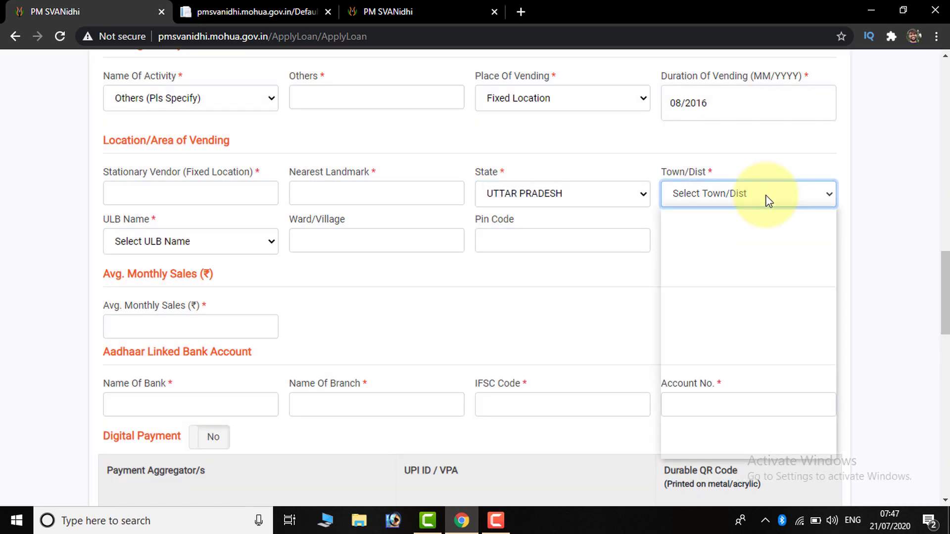
key(b)
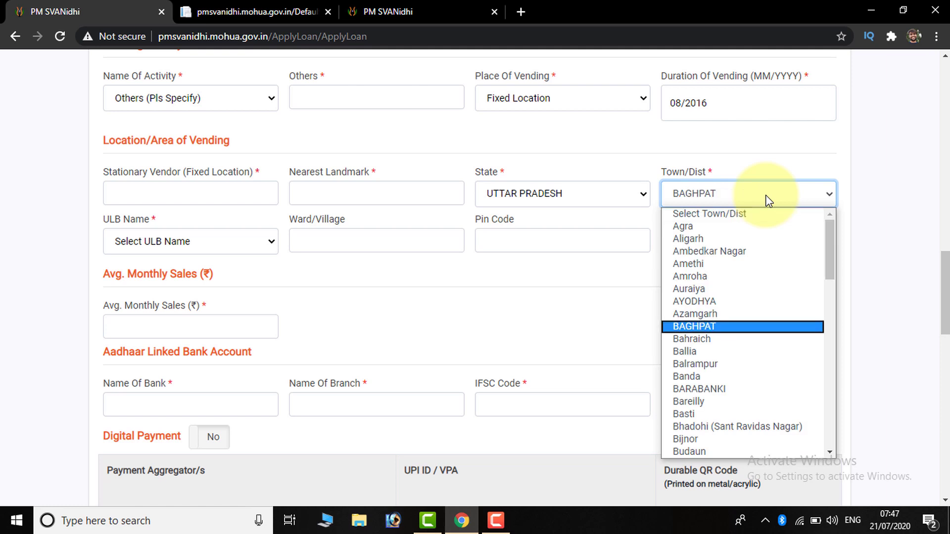
key(h)
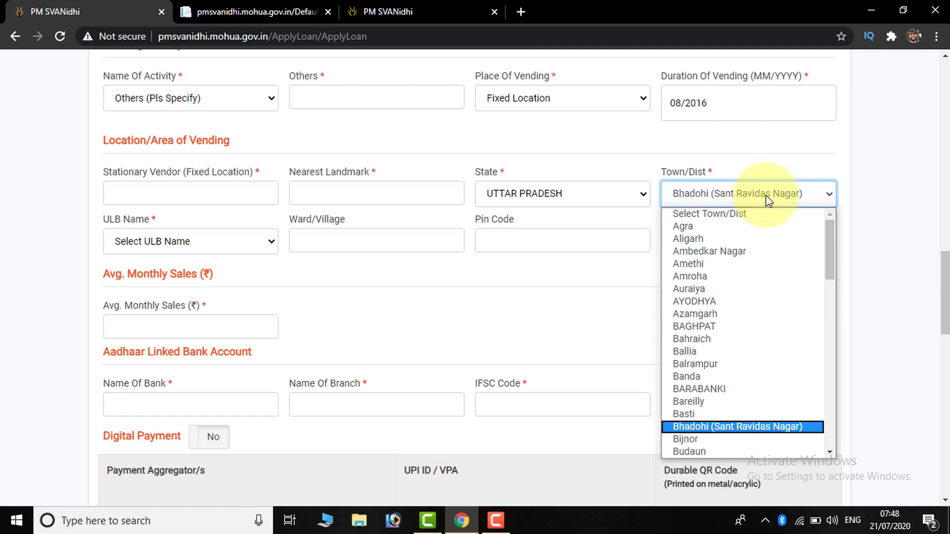
key(d)
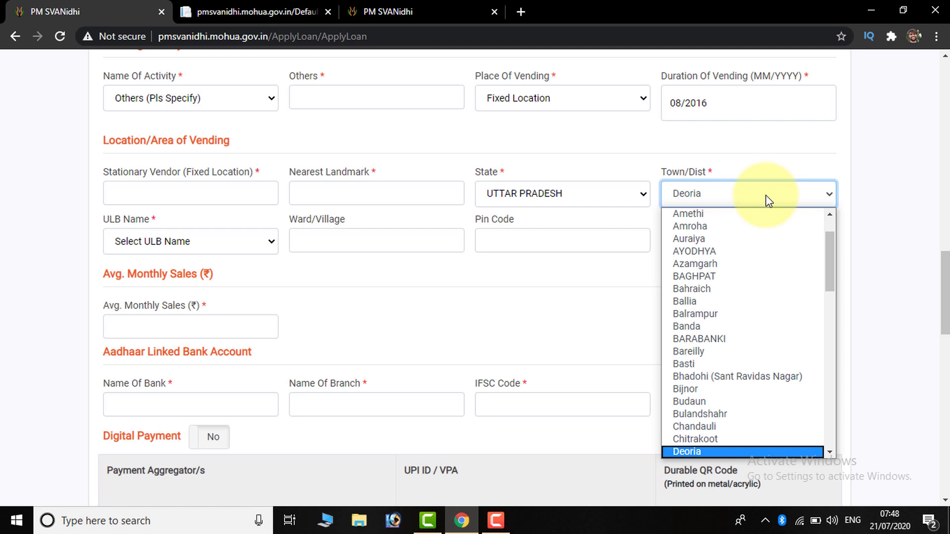
key(Return)
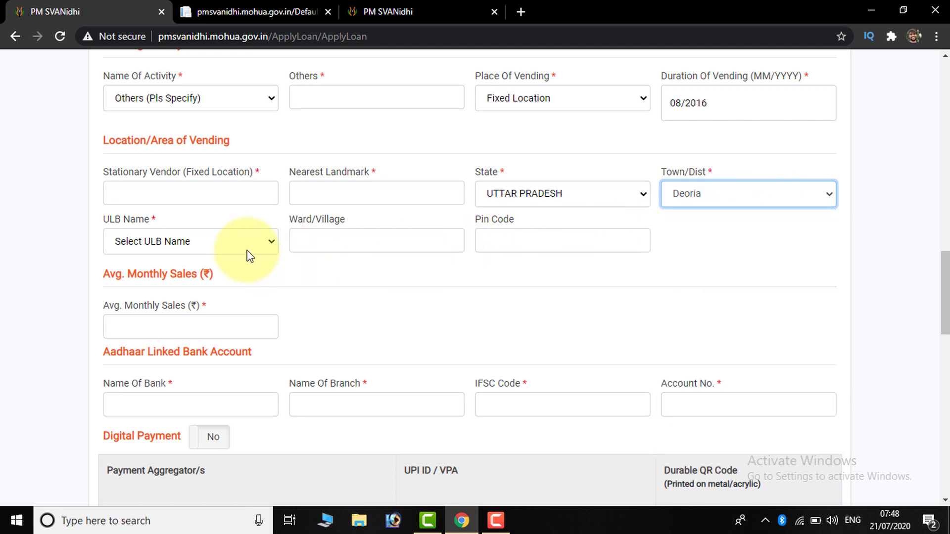
Step: Choose Chakia Town Panchayat as the ULB name for the vending location and activate its Pin Code field
click(268, 245)
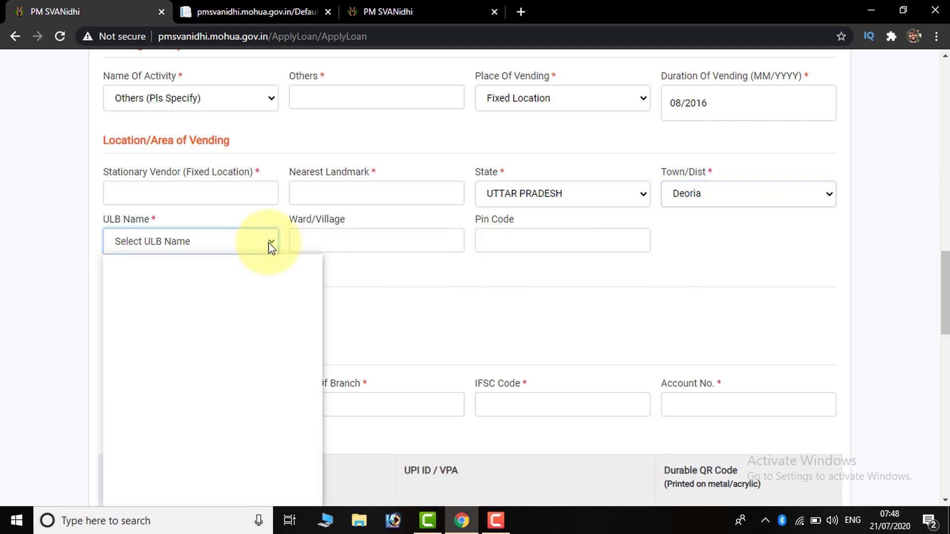
scroll(220, 309, down, 15)
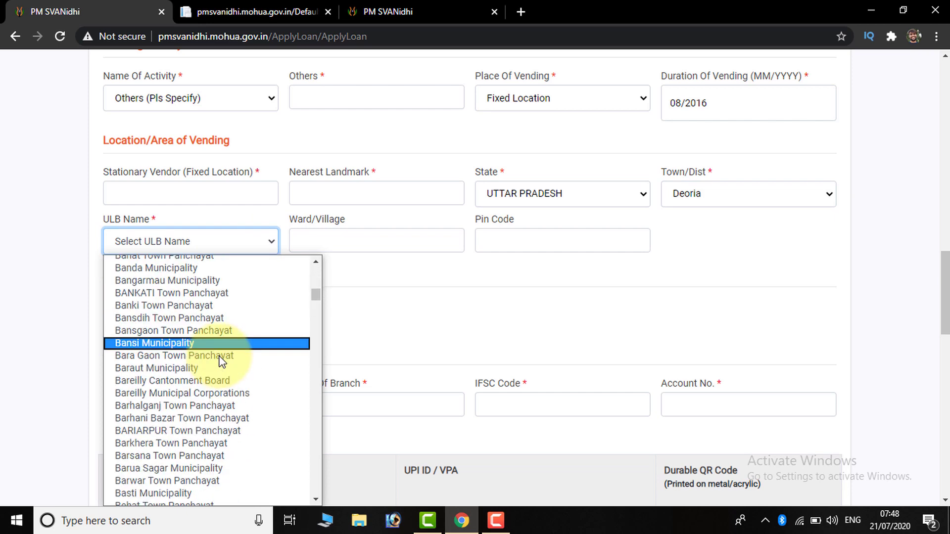
text(pi)
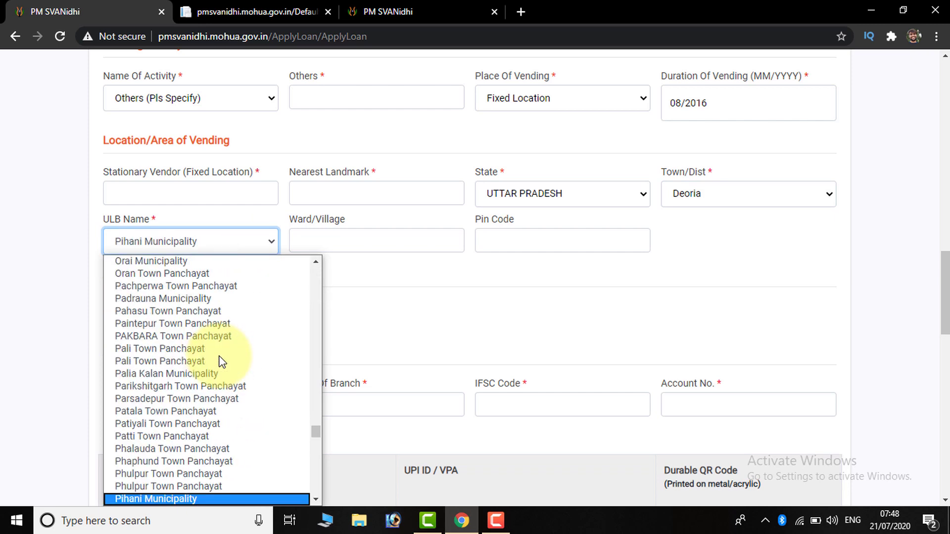
text(bho)
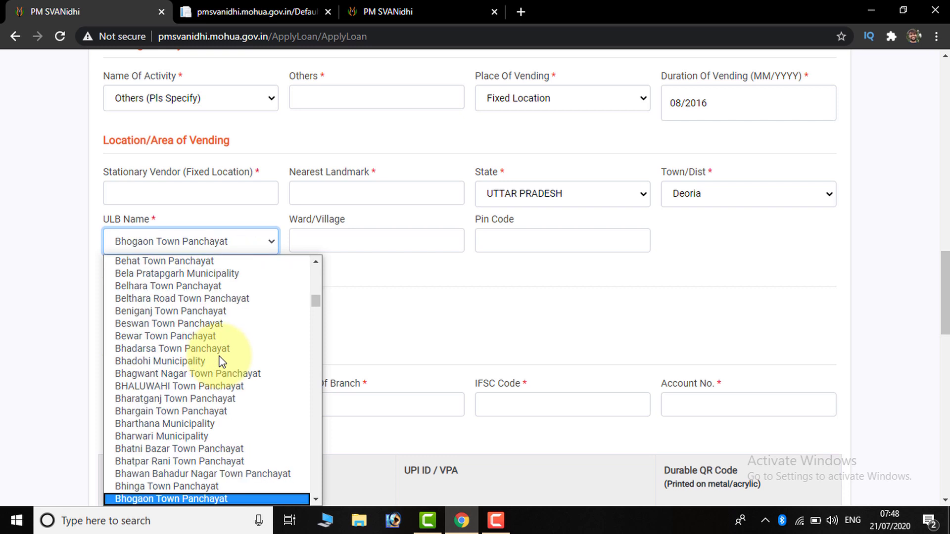
text(chak)
key(Tab)
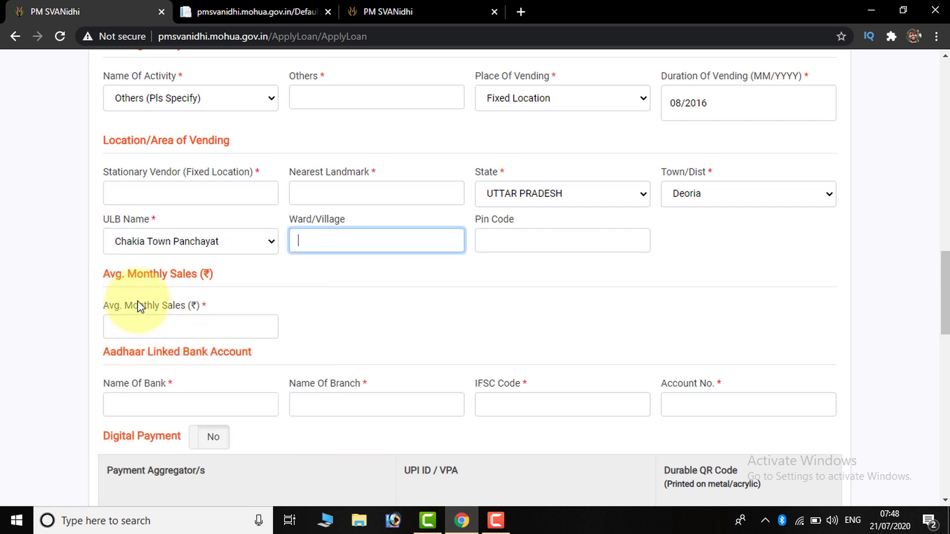
click(497, 248)
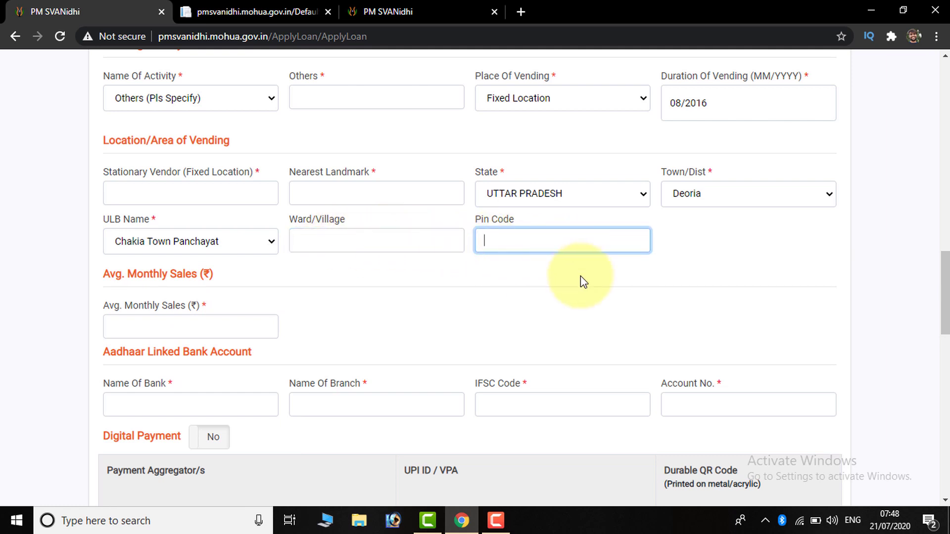
scroll(223, 292, down, 3)
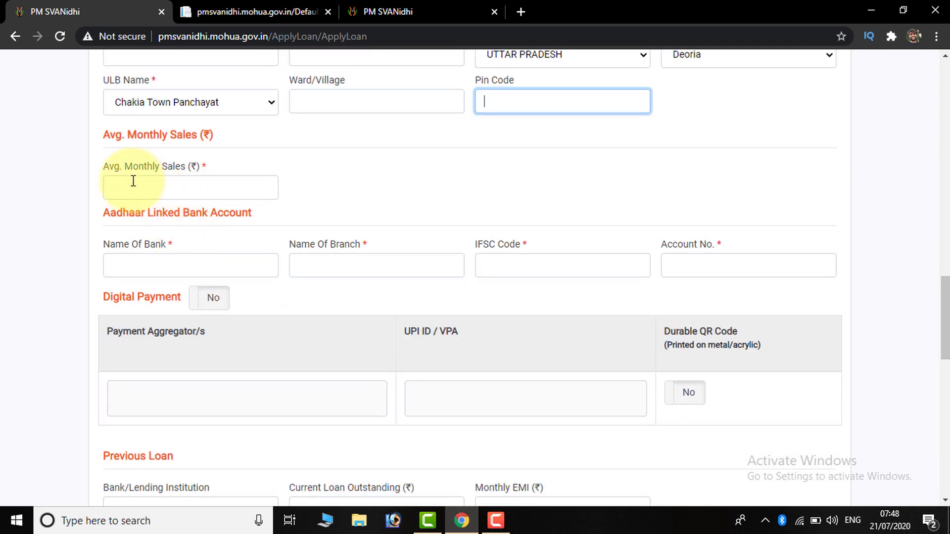
Step: Go through the Avg. Monthly Sales field and the bank, branch and account number fields of the Aadhaar Linked Bank Account section
click(166, 198)
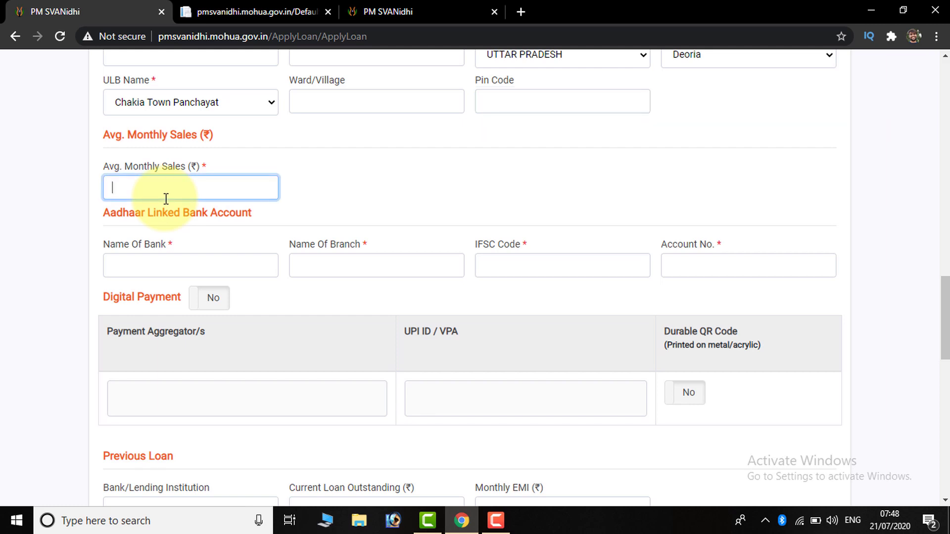
click(123, 259)
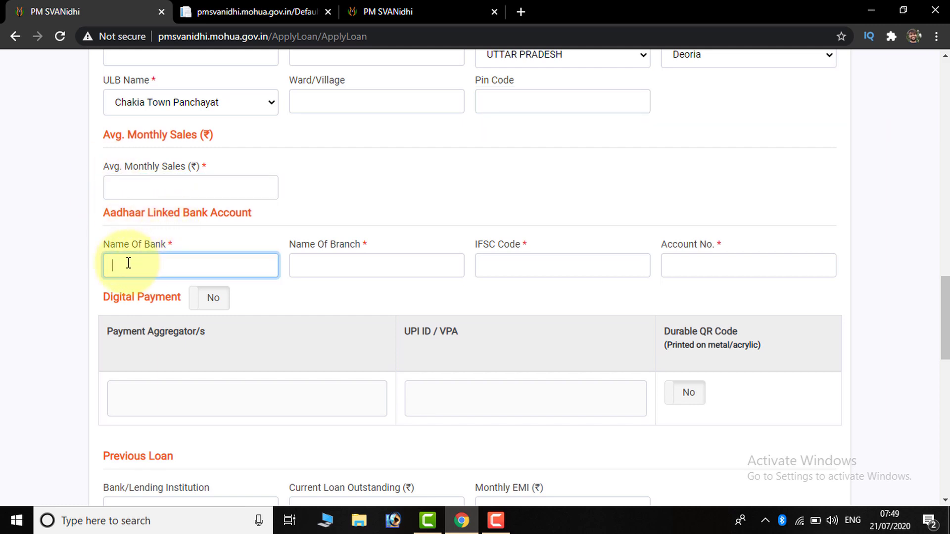
click(370, 271)
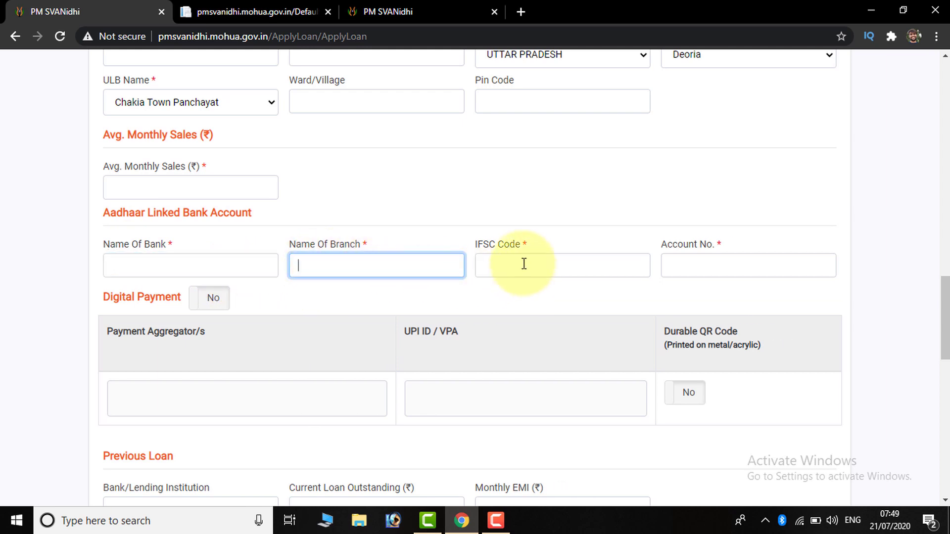
click(698, 266)
Step: Set Digital Payment to Yes to check its payment aggregator and UPI ID fields, and switch it back to No
scroll(402, 208, down, 4)
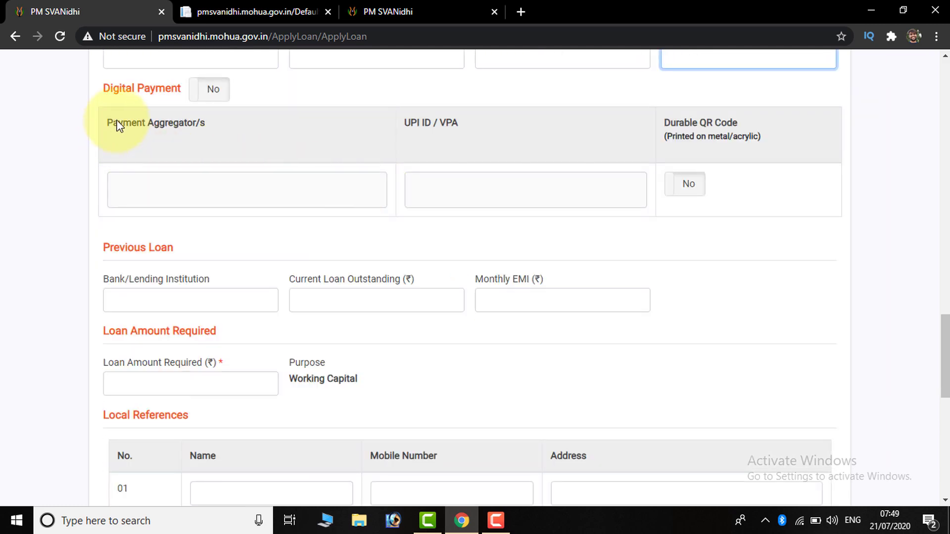
click(210, 97)
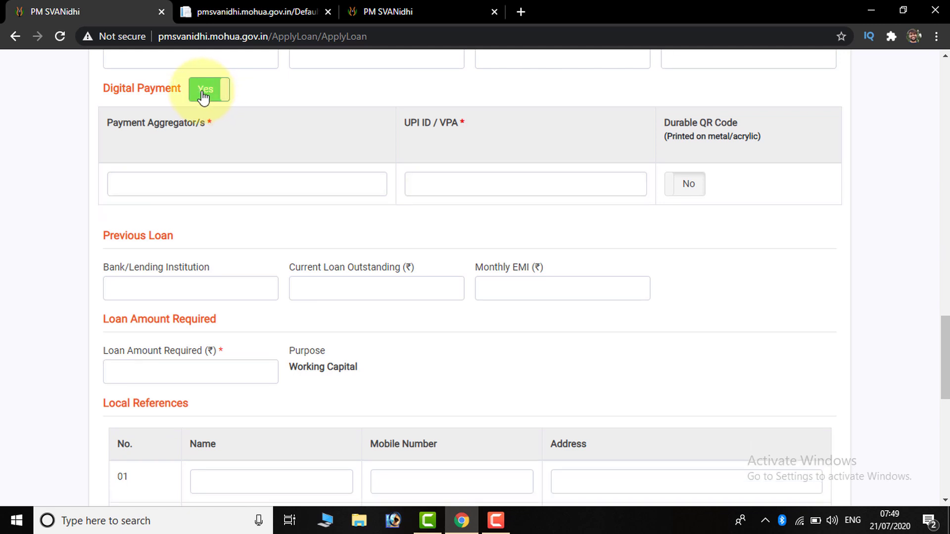
click(186, 179)
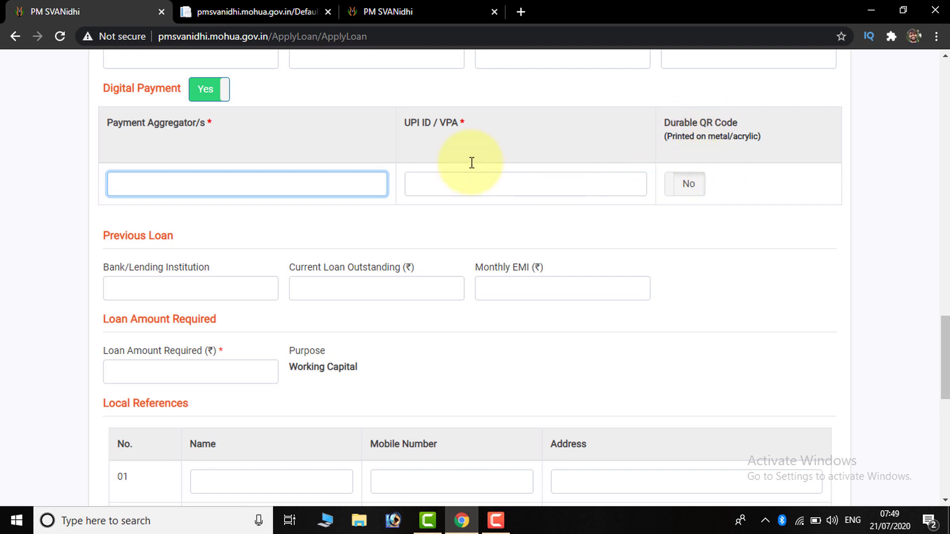
click(199, 97)
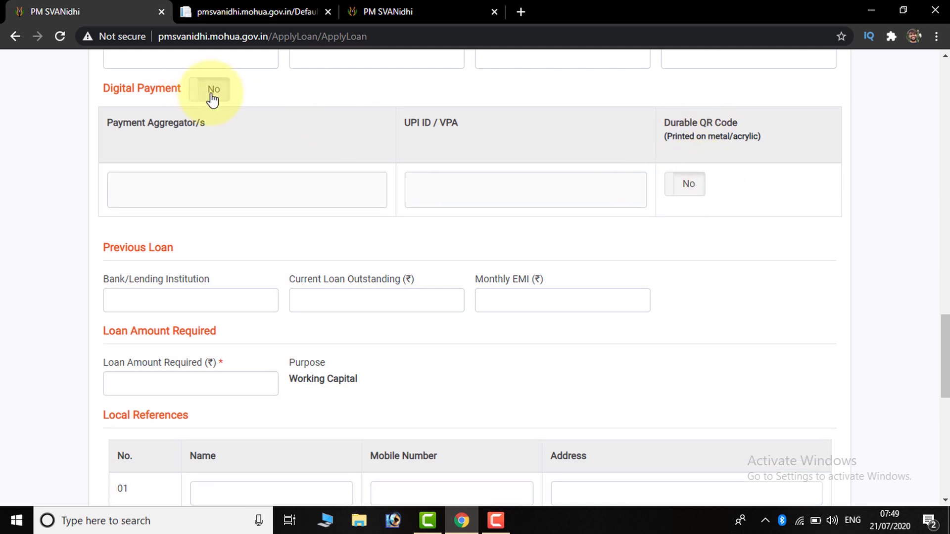
Step: Go through the optional Previous Loan fields and set the Loan Amount Required to ₹10000
scroll(259, 160, down, 3)
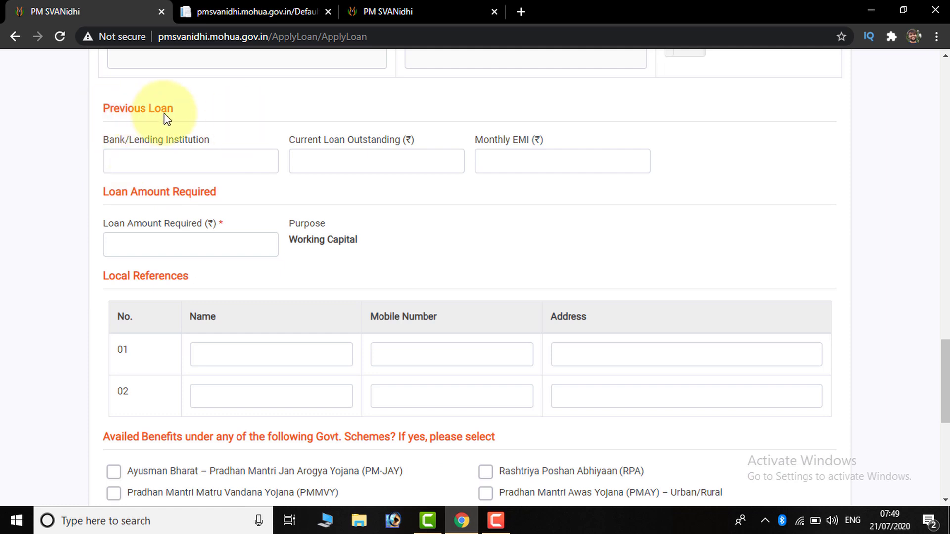
click(129, 165)
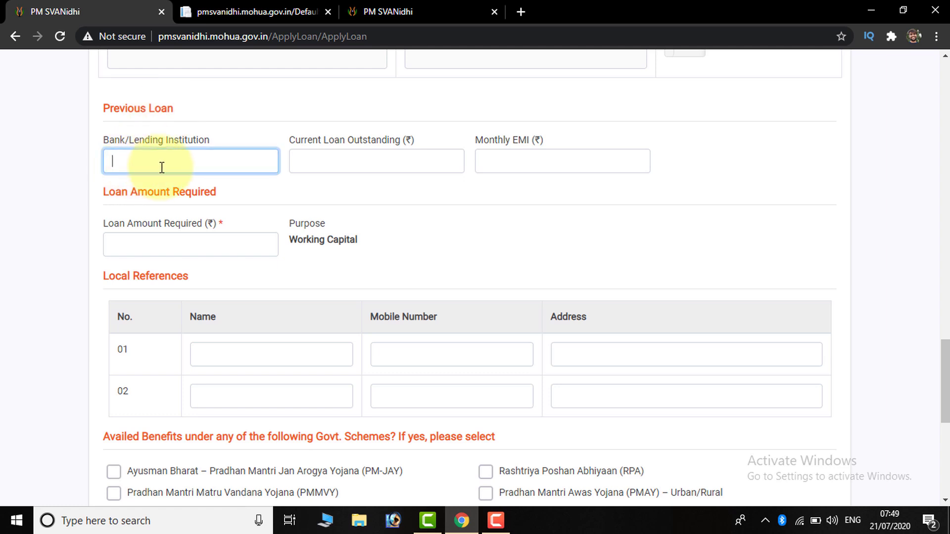
click(346, 163)
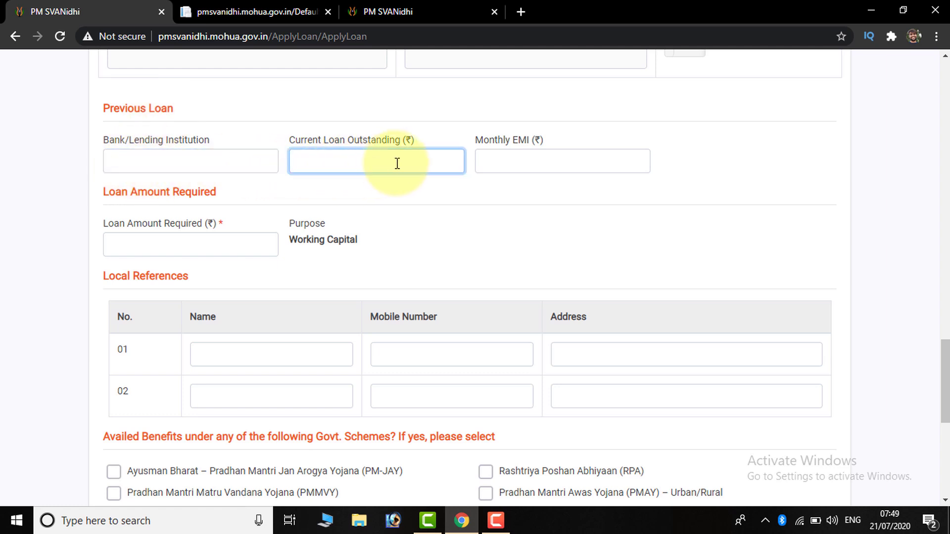
click(510, 157)
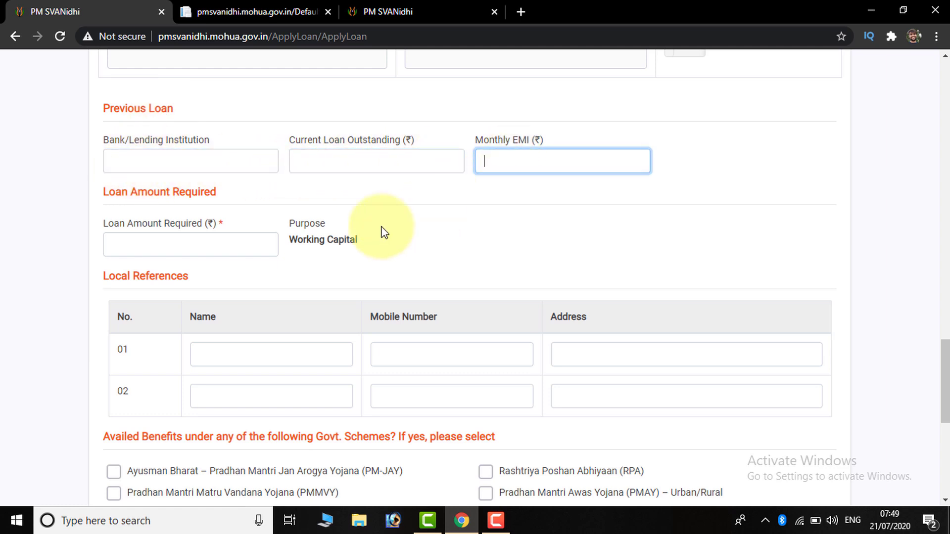
scroll(159, 238, down, 1)
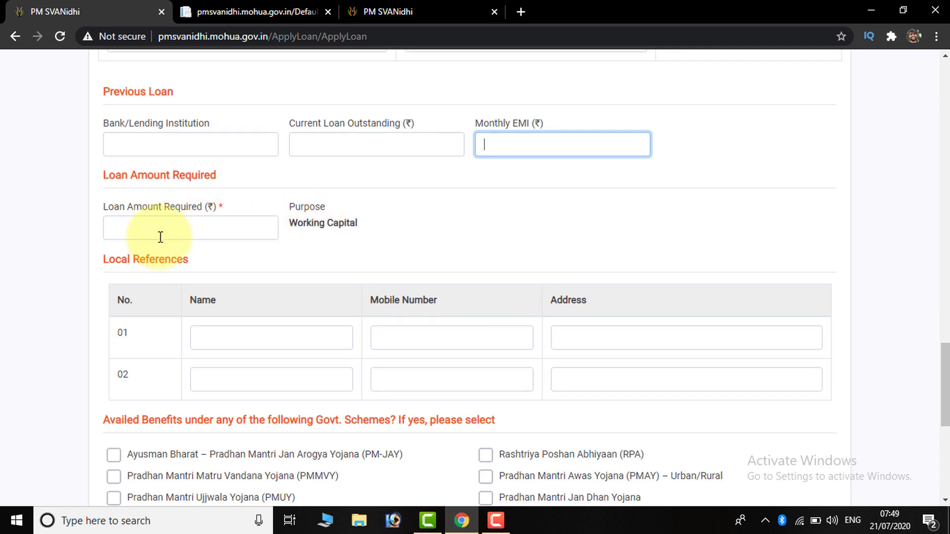
click(140, 178)
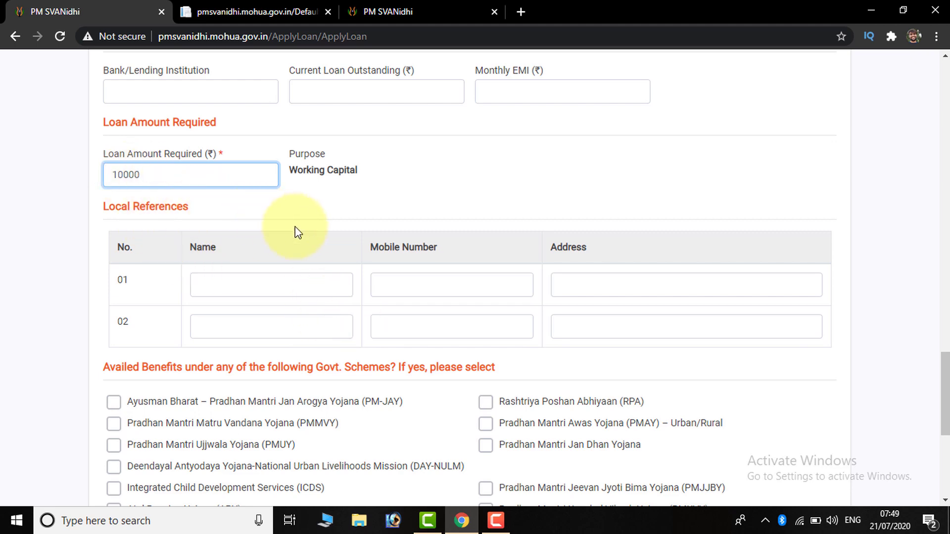
Step: Examine the Local References table and the list of government schemes under which benefits may have been availed
scroll(257, 233, down, 3)
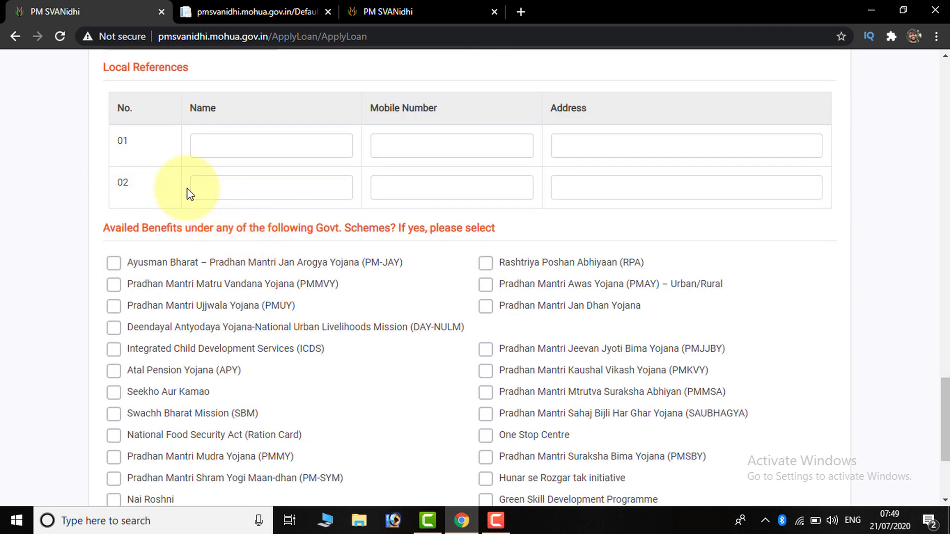
click(266, 146)
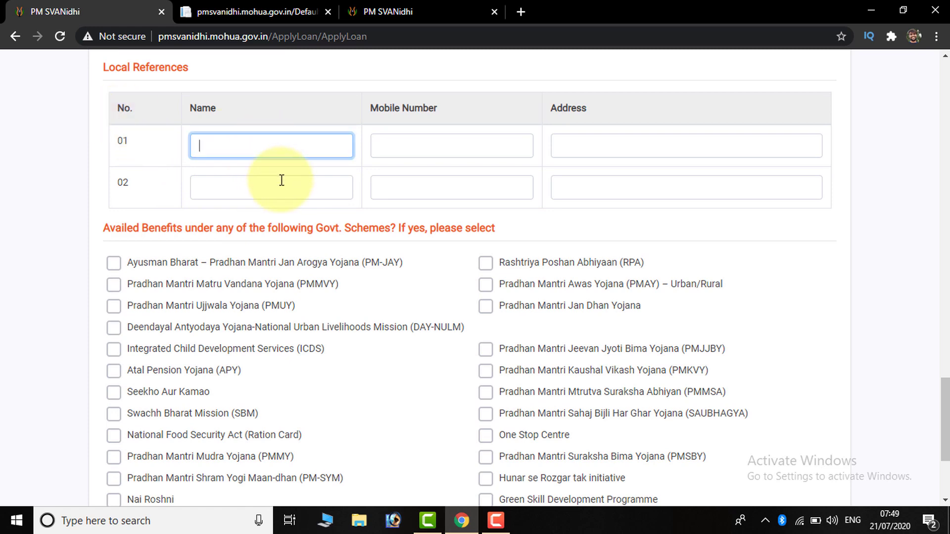
scroll(333, 149, up, 1)
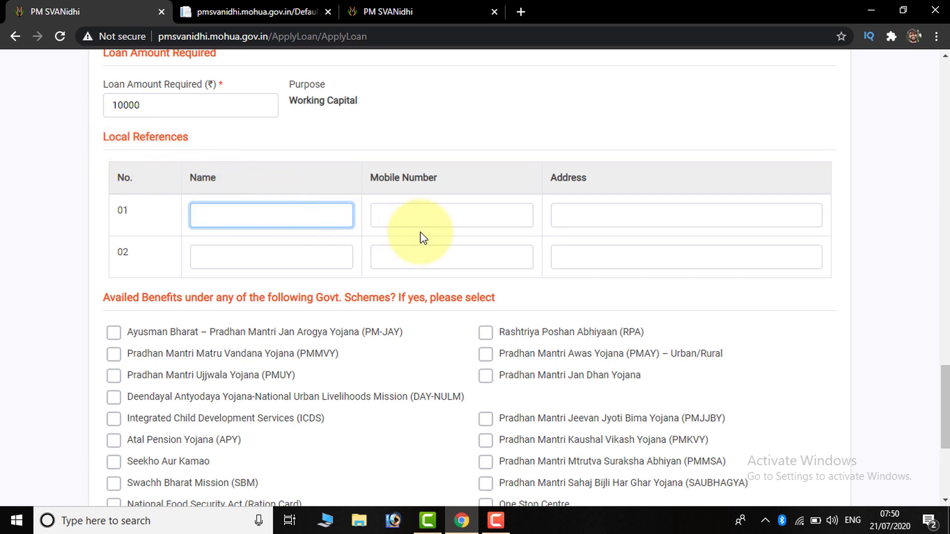
scroll(423, 238, down, 1)
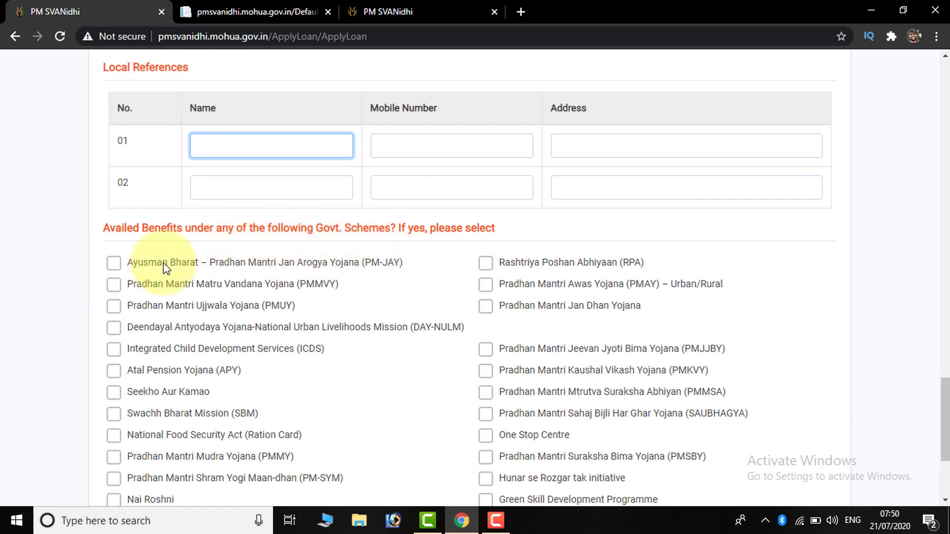
scroll(569, 297, down, 1)
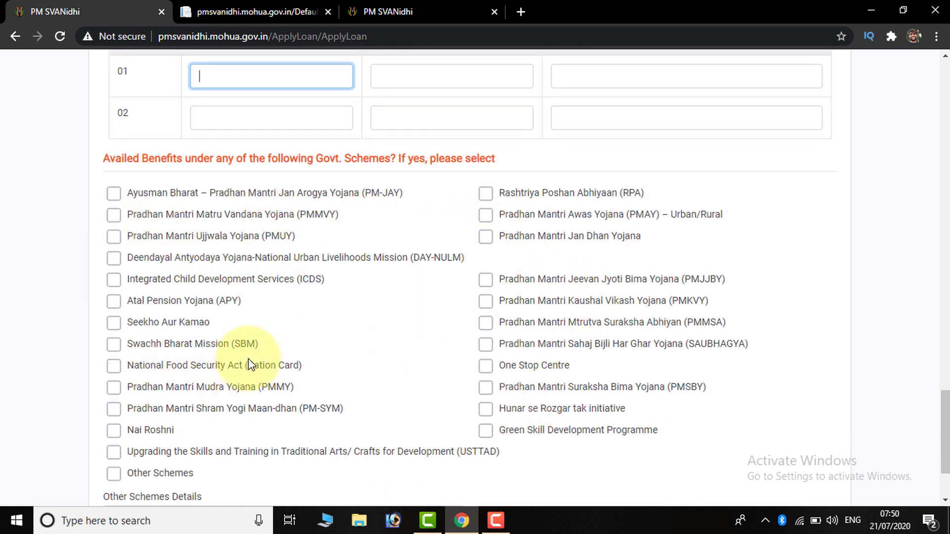
scroll(251, 371, down, 2)
scroll(148, 332, up, 3)
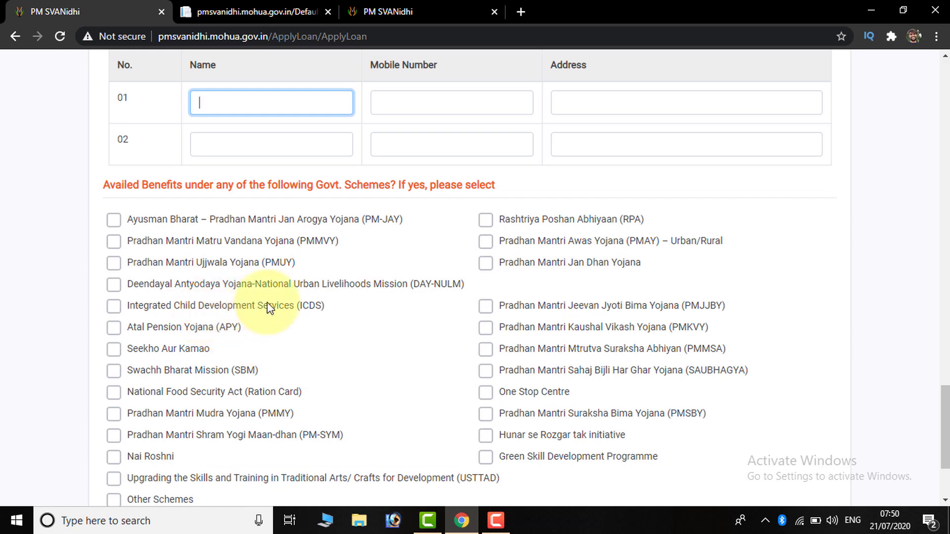
scroll(269, 307, down, 3)
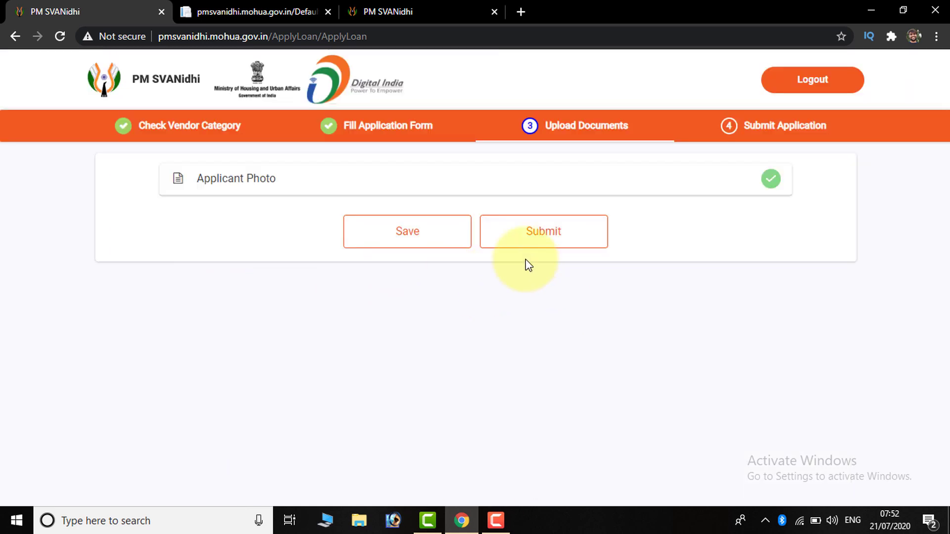
Step: Check the uploaded Applicant Photo, return to the application and submit the Upload Documents stage
click(771, 179)
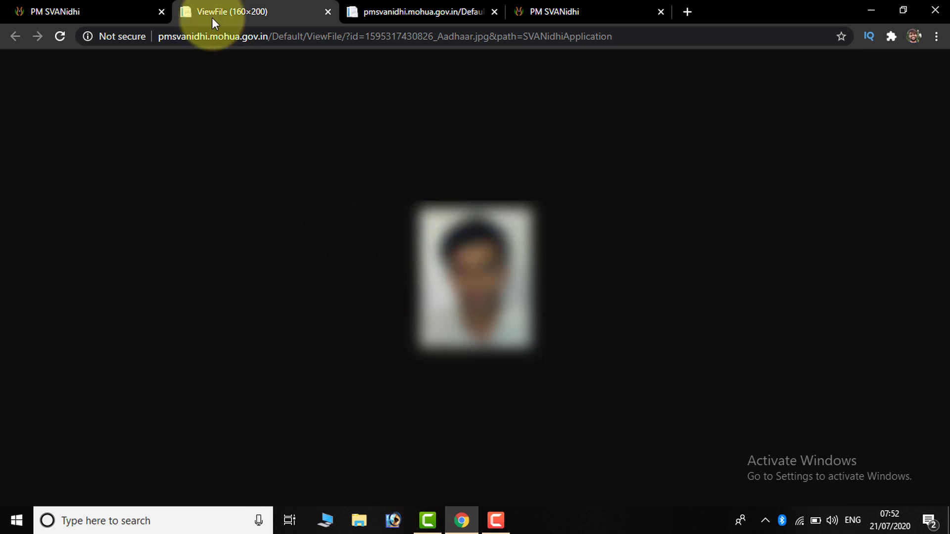
click(56, 11)
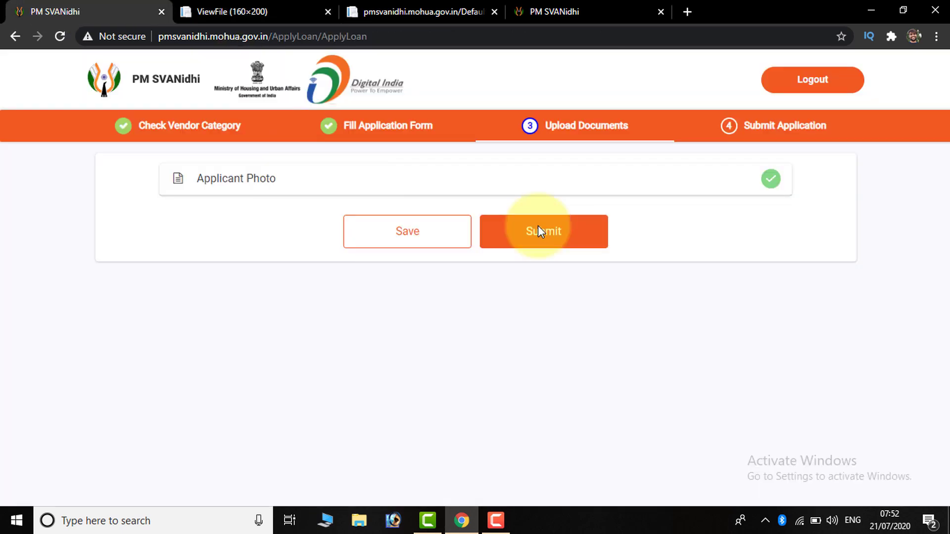
click(538, 231)
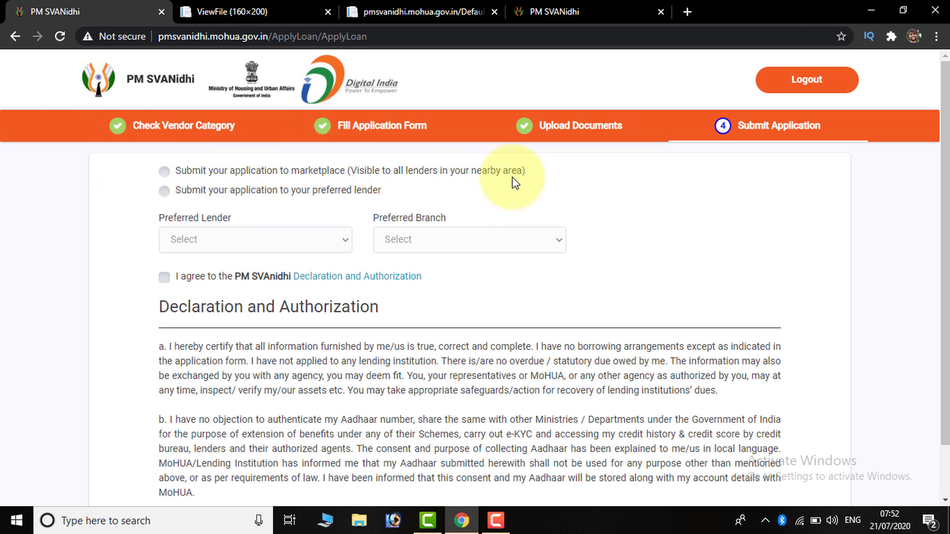
Step: Choose to submit the application to the marketplace visible to all lenders in the nearby area
click(164, 172)
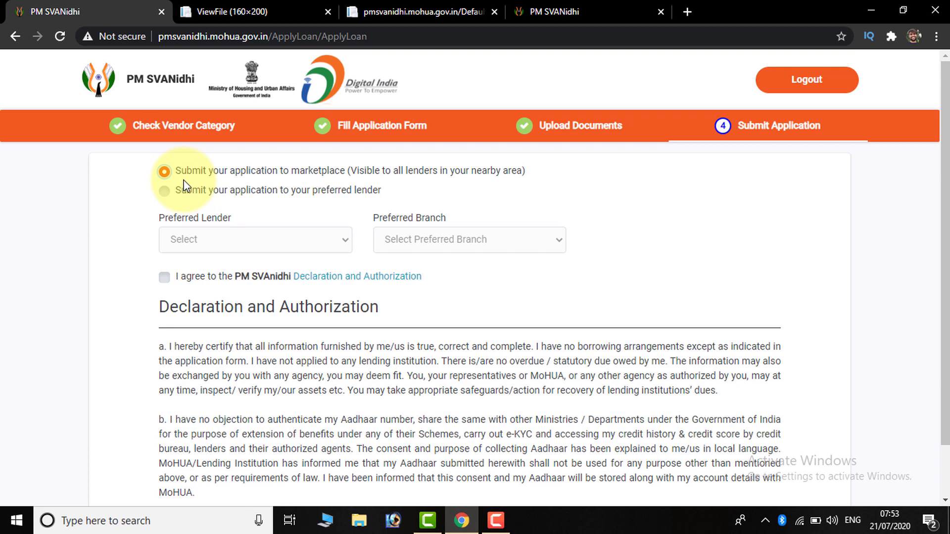
click(164, 172)
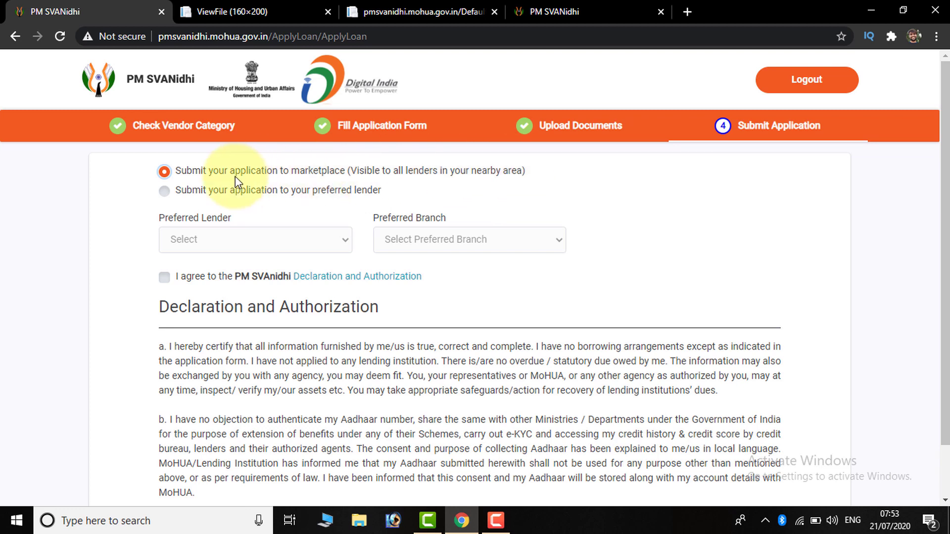
Step: Try submitting to a preferred lender by choosing Indian Overseas Bank and checking its available preferred branches
scroll(162, 189, down, 1)
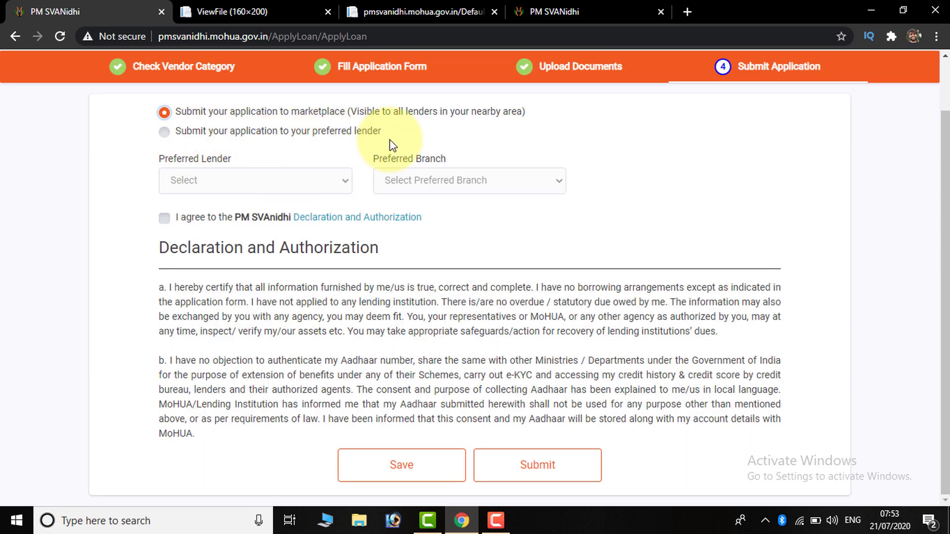
click(163, 132)
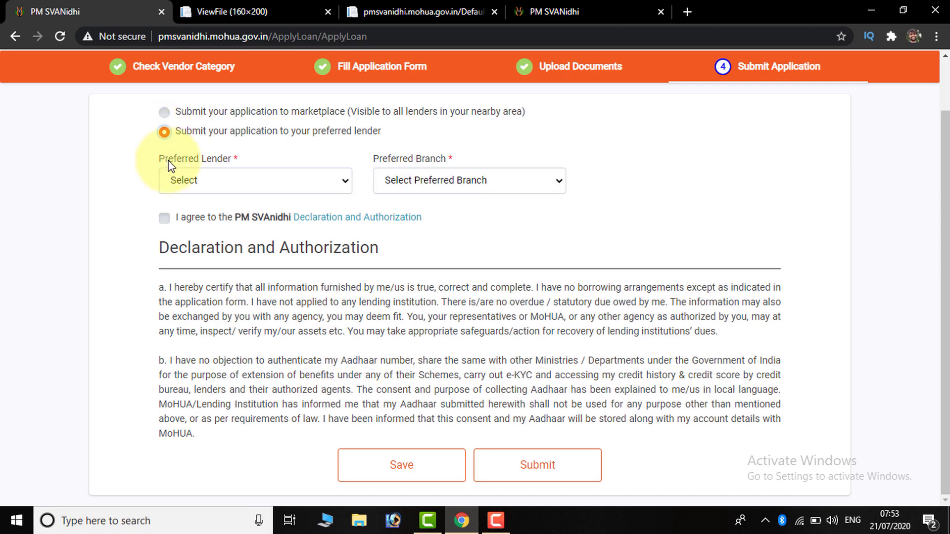
click(187, 181)
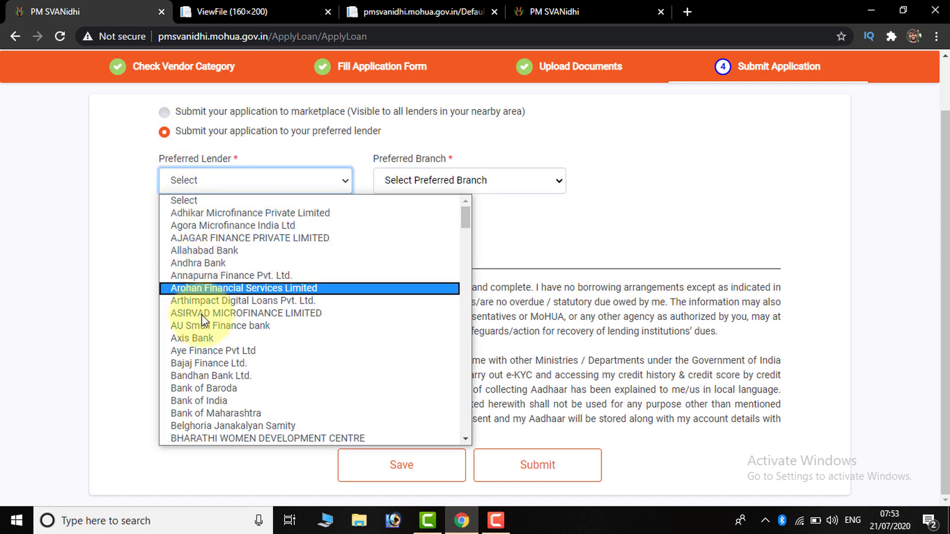
scroll(212, 262, down, 2)
scroll(213, 266, down, 10)
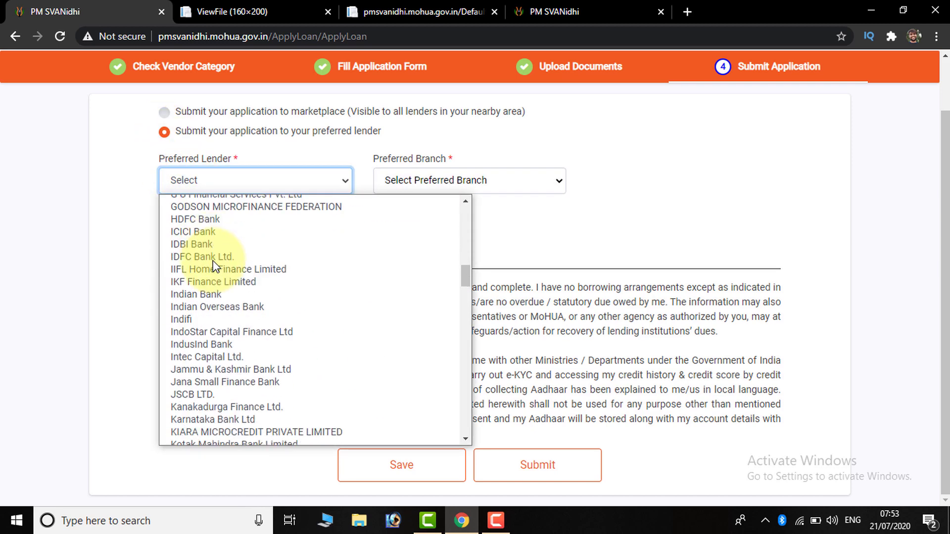
click(206, 307)
click(423, 180)
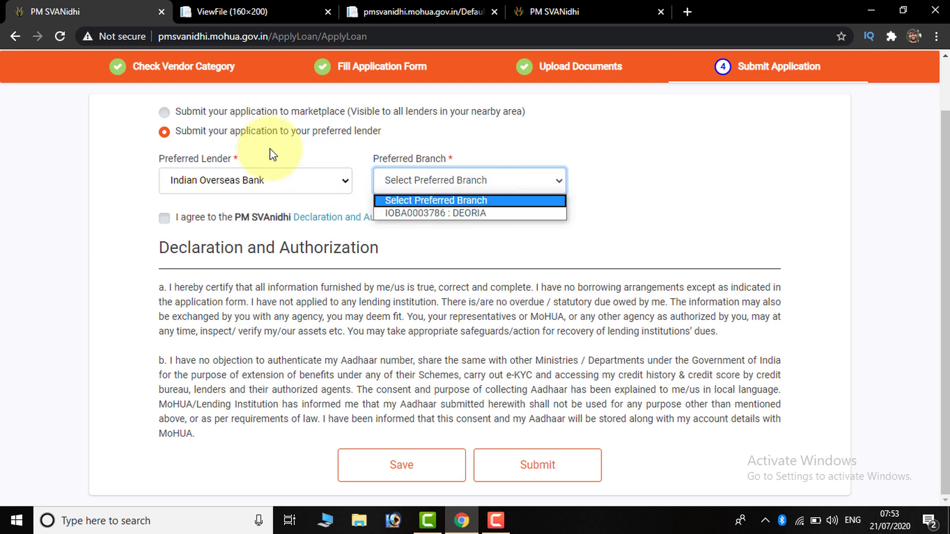
click(167, 118)
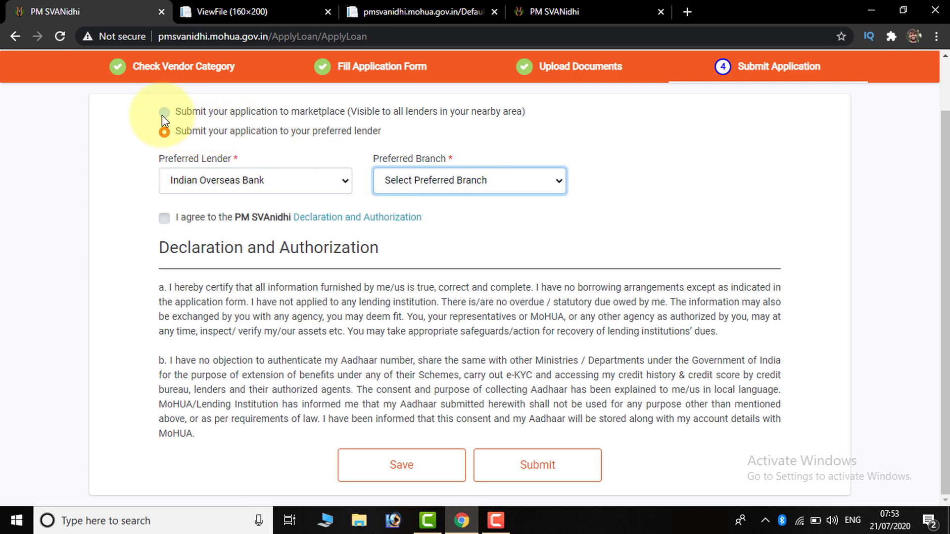
Step: Submit the application to the marketplace with the Declaration and Authorization agreed, and highlight the application number in the confirmation
click(164, 112)
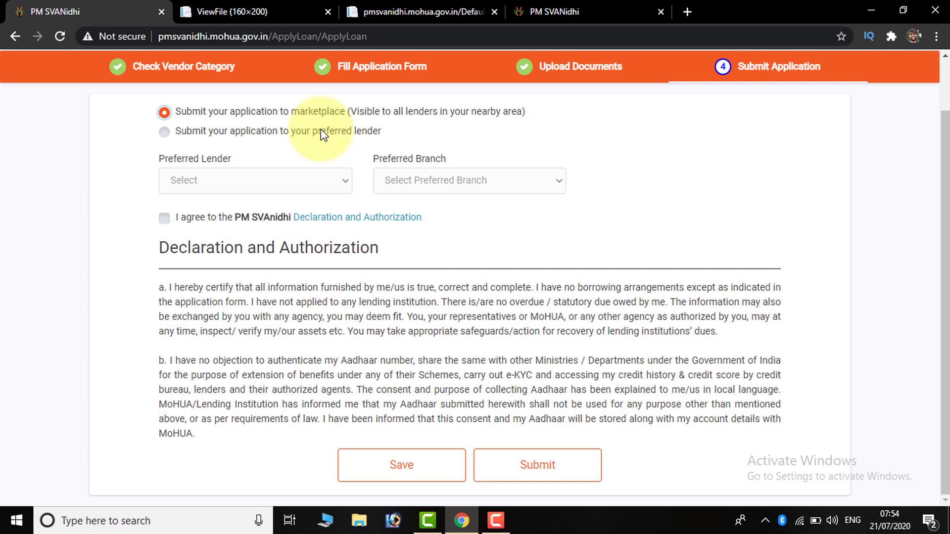
click(163, 218)
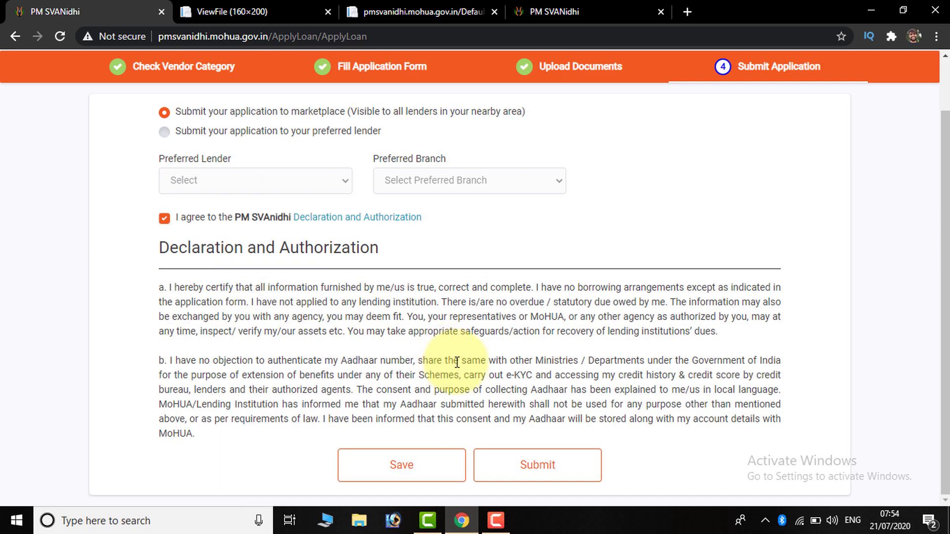
click(495, 471)
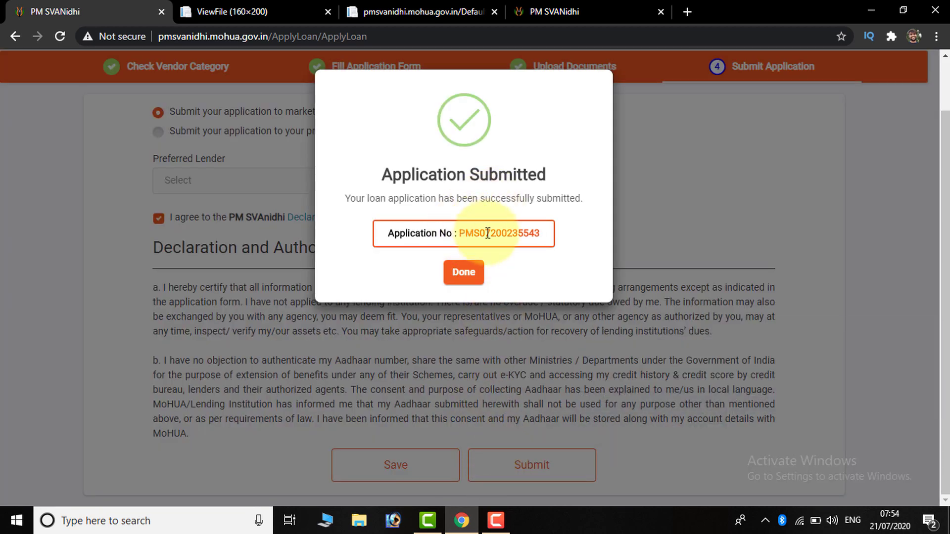
drag(487, 233, 538, 234)
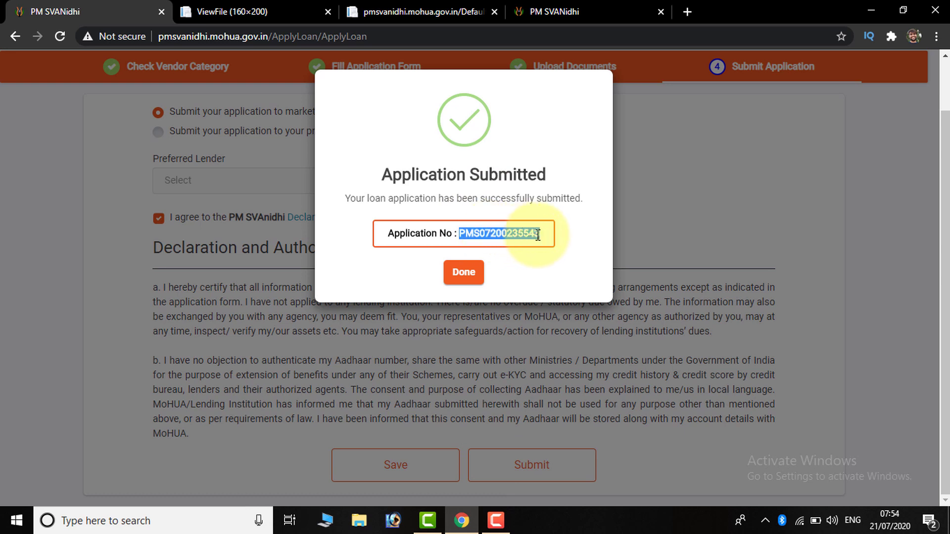
Step: Close the submission confirmation and expand the Change Preferred Lender section on the application status page
click(471, 277)
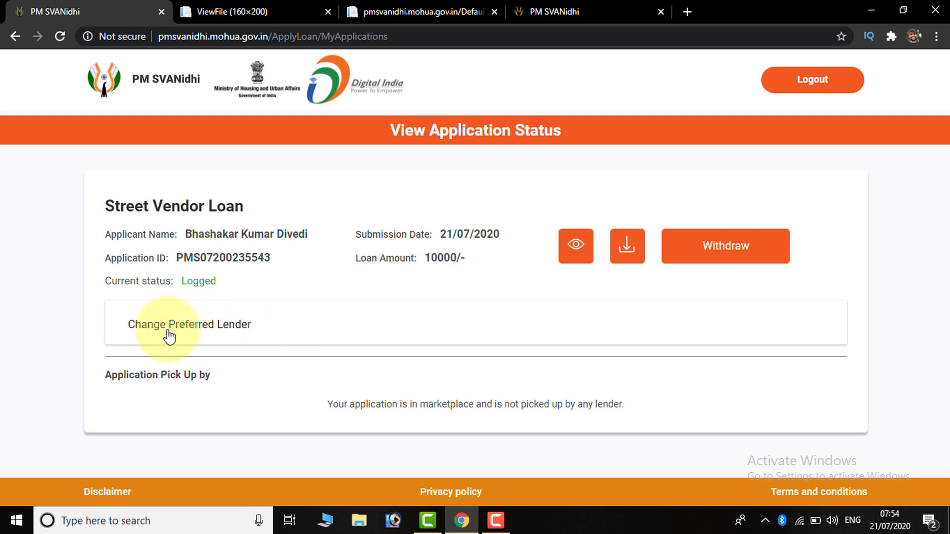
click(238, 338)
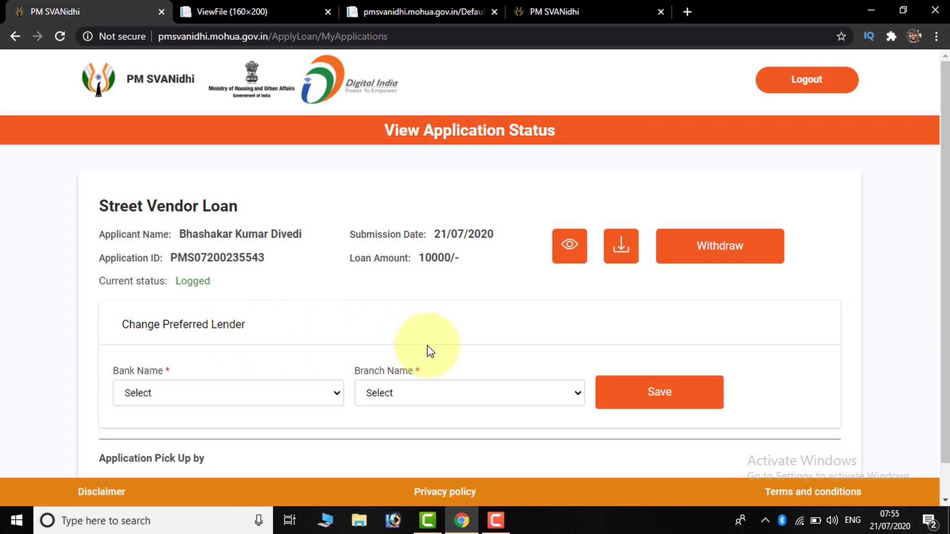
scroll(375, 341, down, 1)
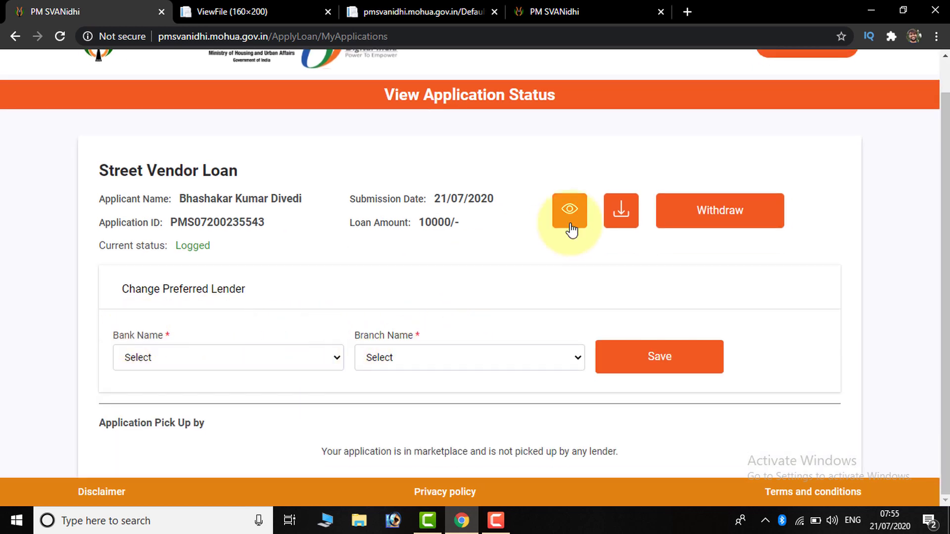
Step: Download the submitted street vendor loan application and log out of the applicant account
click(621, 211)
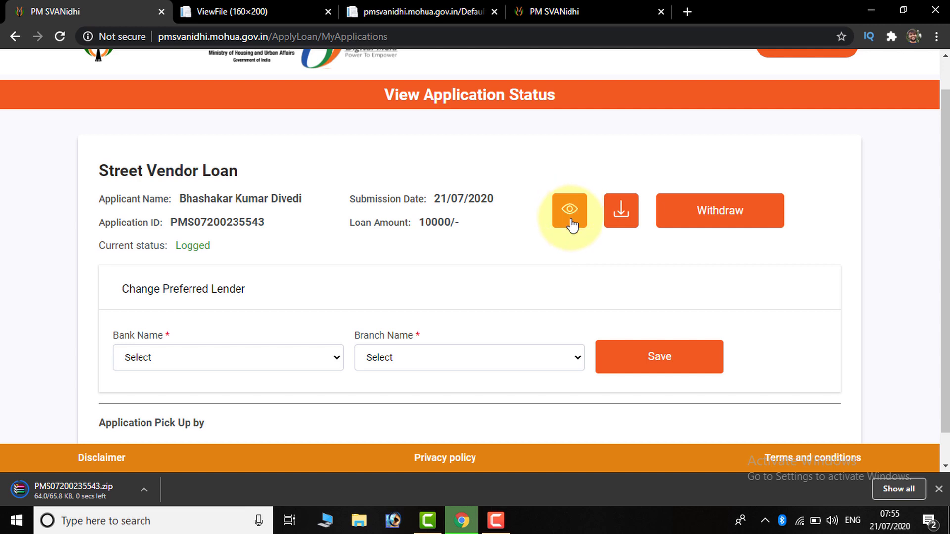
scroll(613, 296, up, 1)
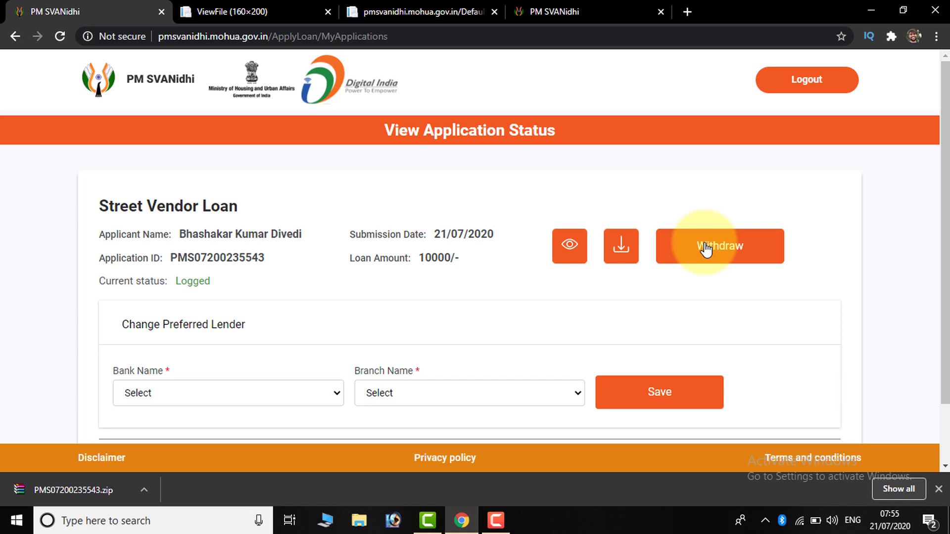
click(818, 89)
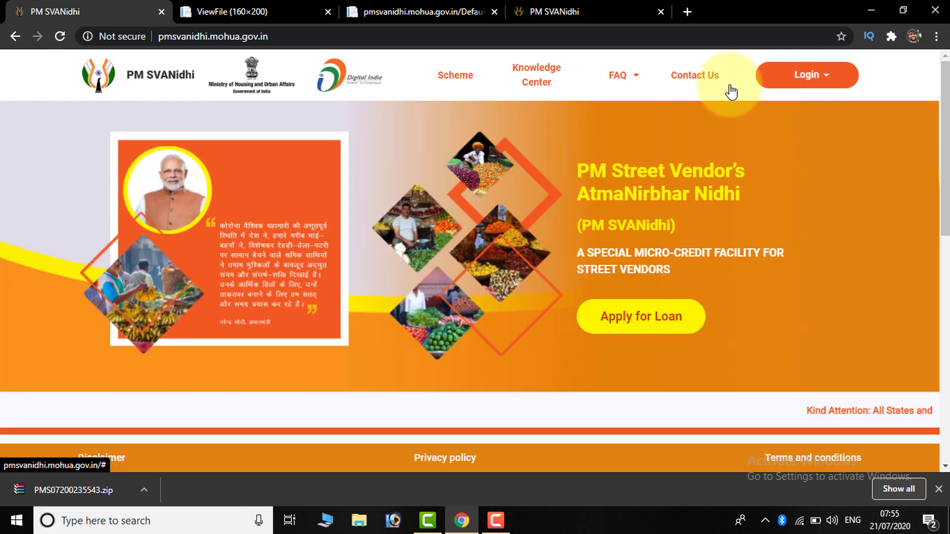
Step: Open the Applicant login page and request an OTP for the applicant's registered mobile number
click(799, 77)
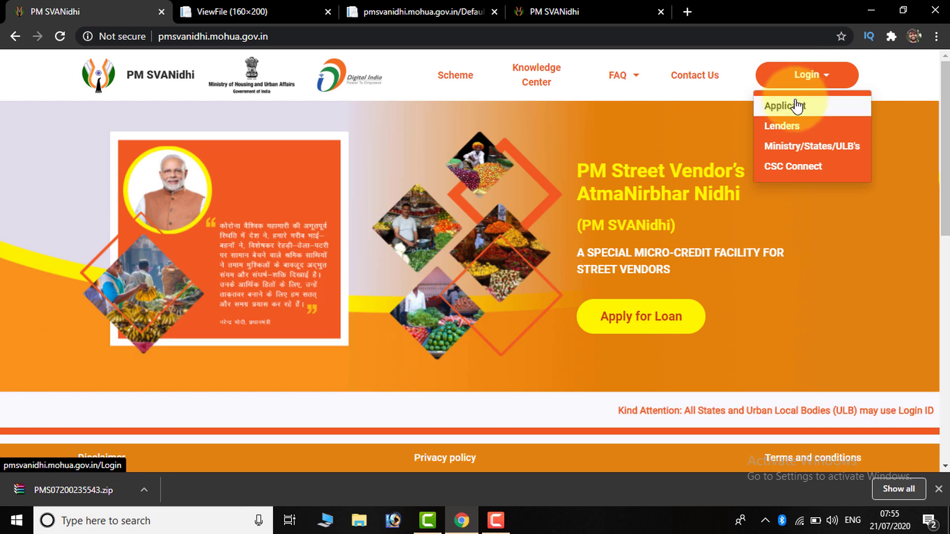
click(797, 106)
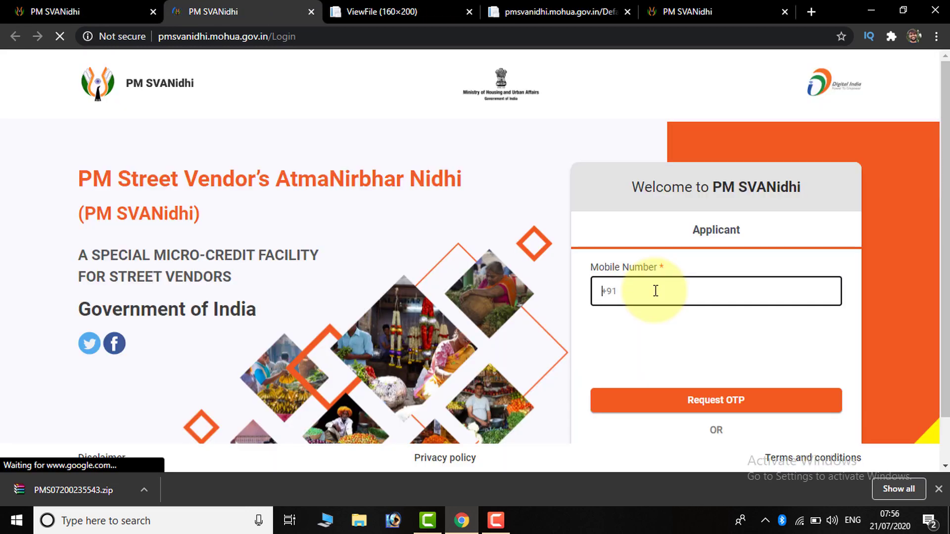
scroll(616, 294, down, 1)
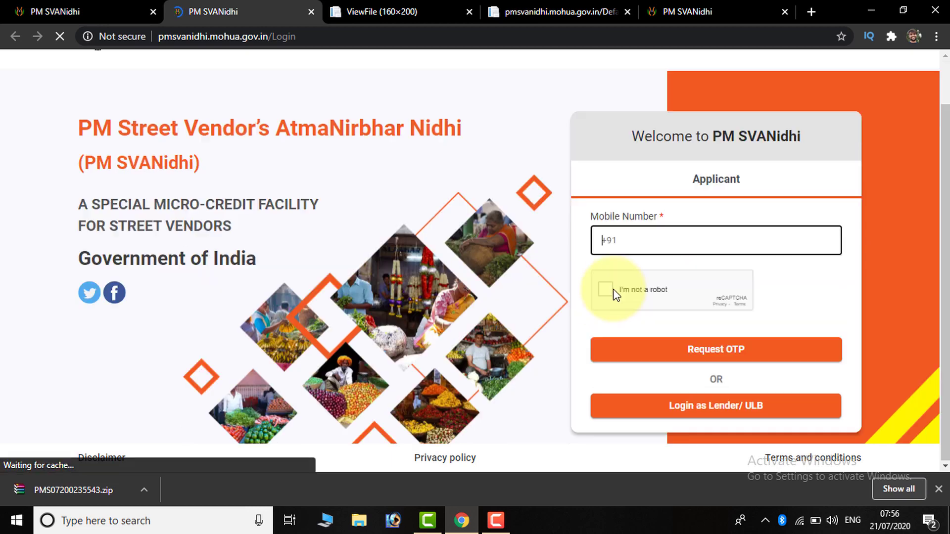
click(724, 365)
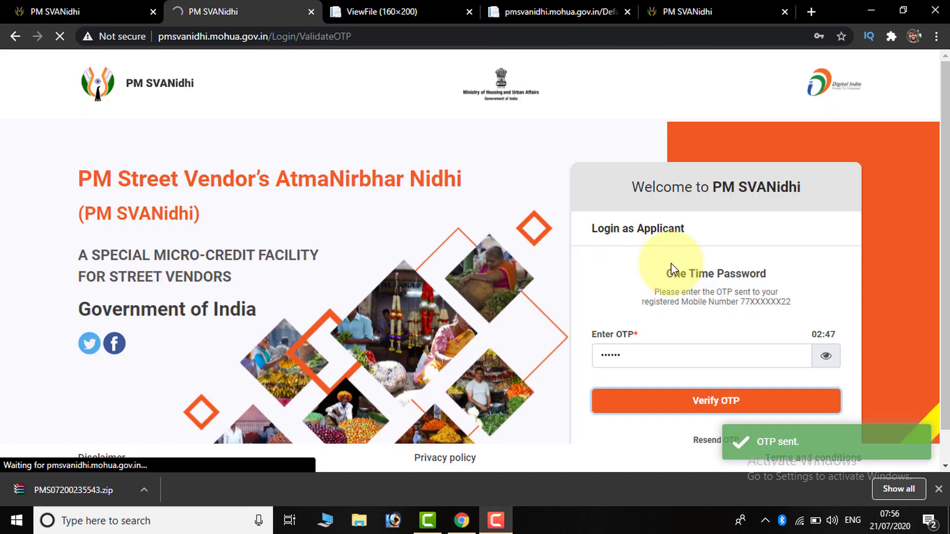